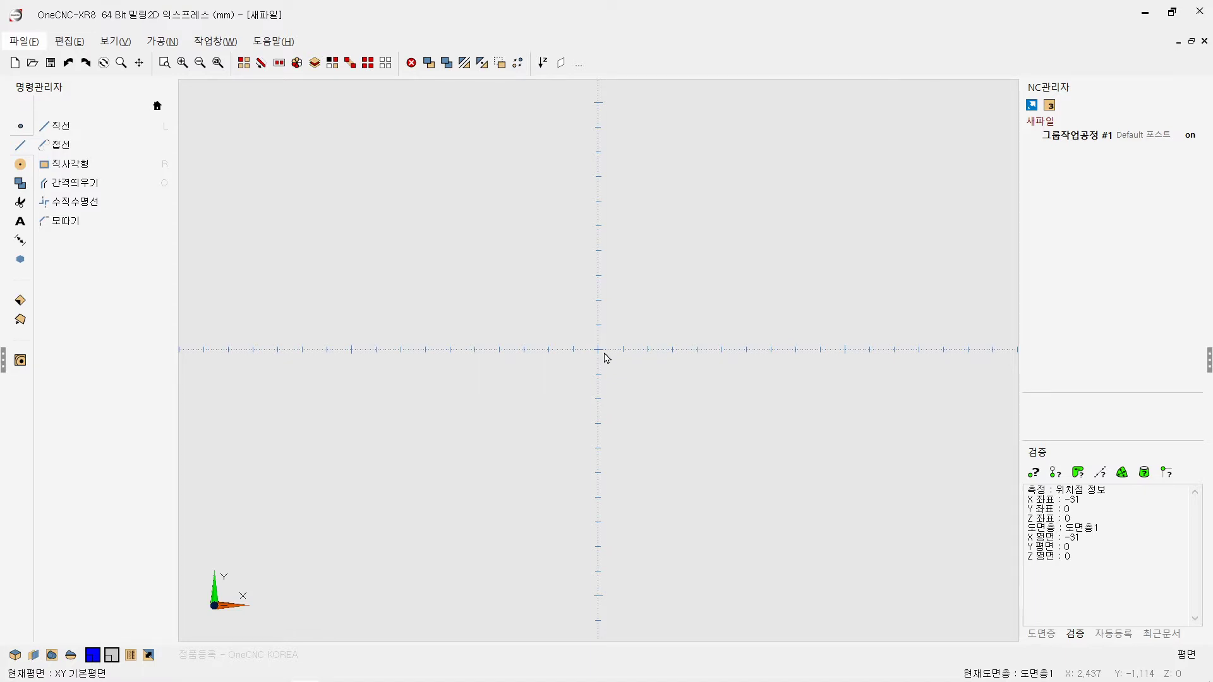
Step: Draw an 80 mm diameter circle centred on the origin, using the second-thickest line weight
left_click(21, 164)
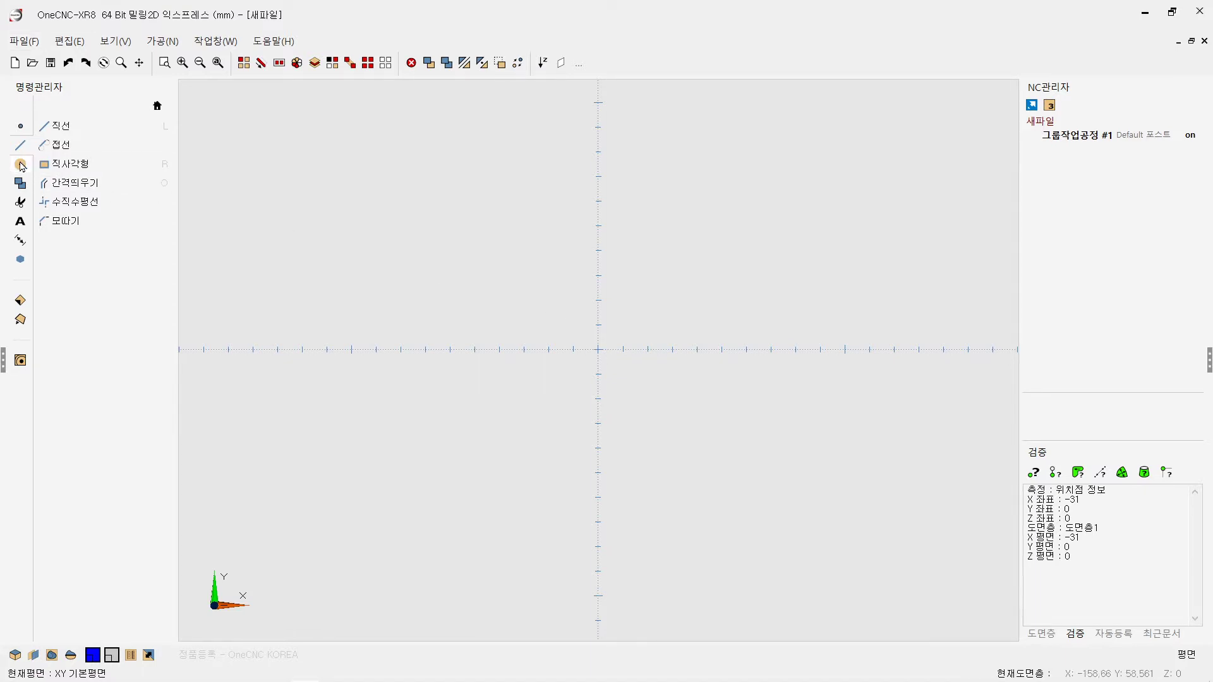
left_click(131, 654)
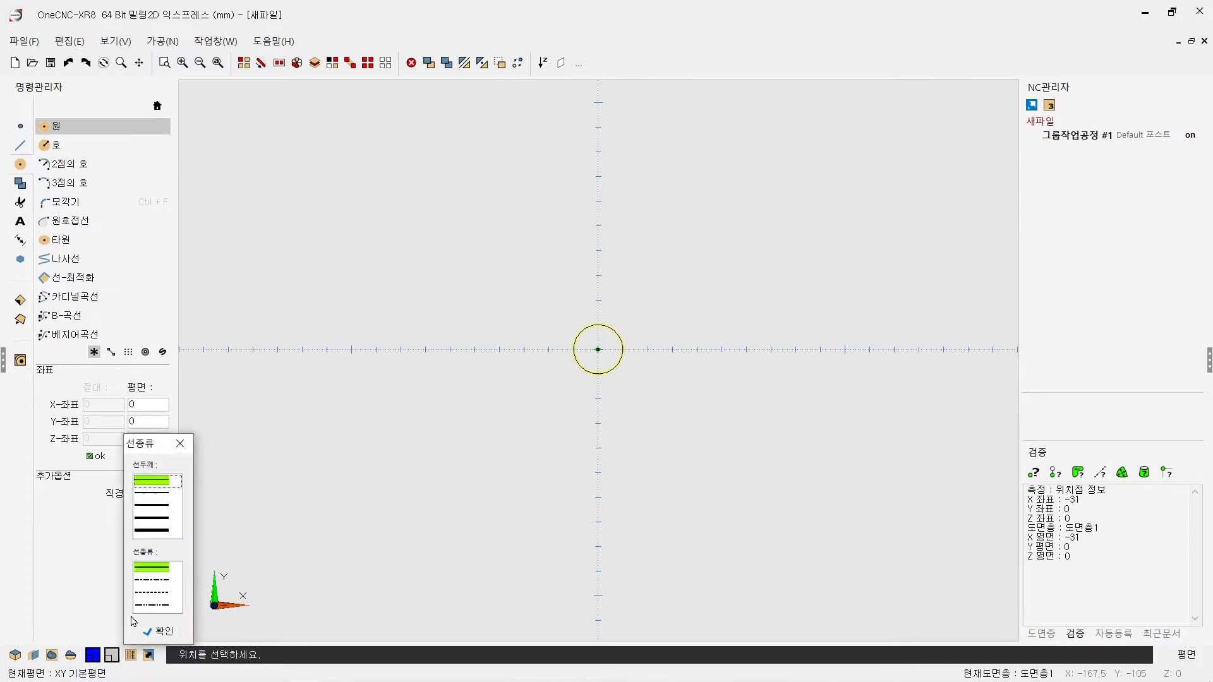
left_click(146, 519)
left_click(163, 632)
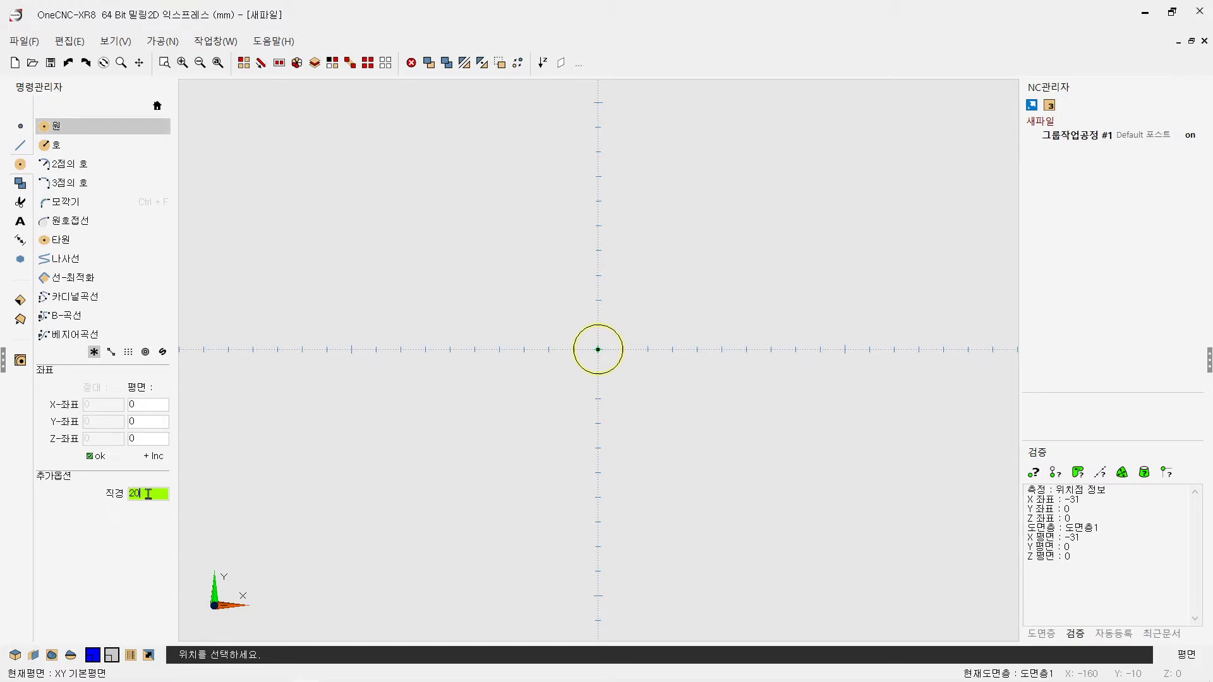
left_click_drag(148, 494, 114, 492)
type("80")
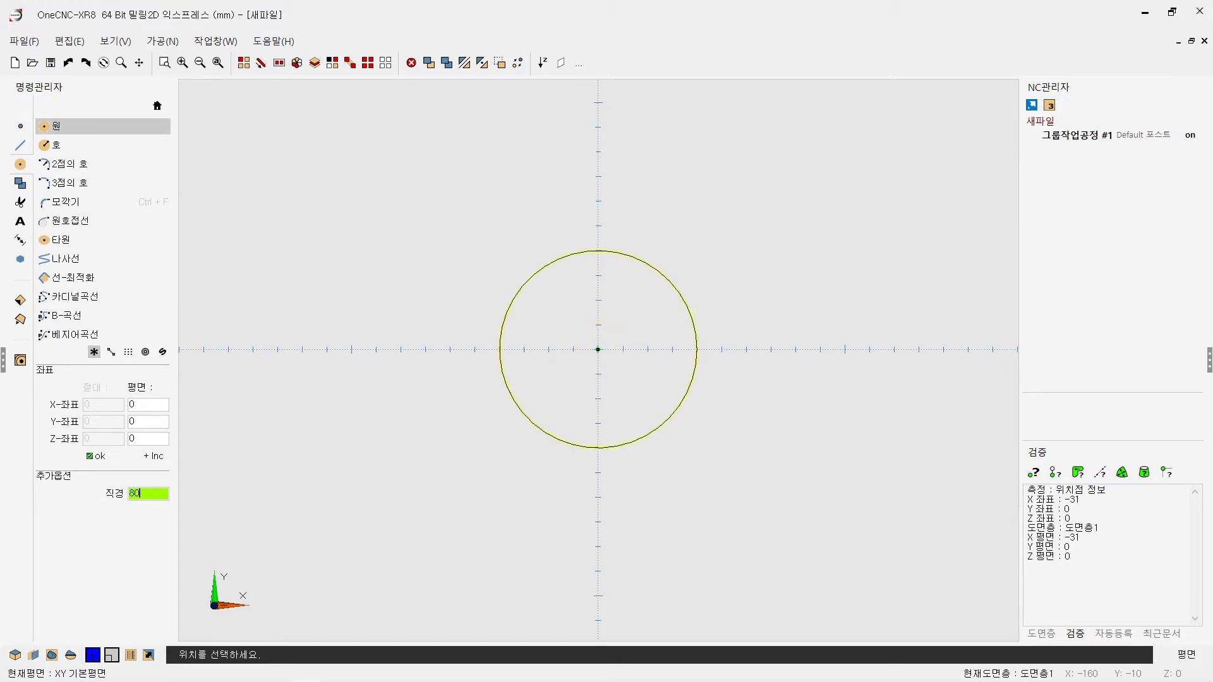
left_click(599, 350)
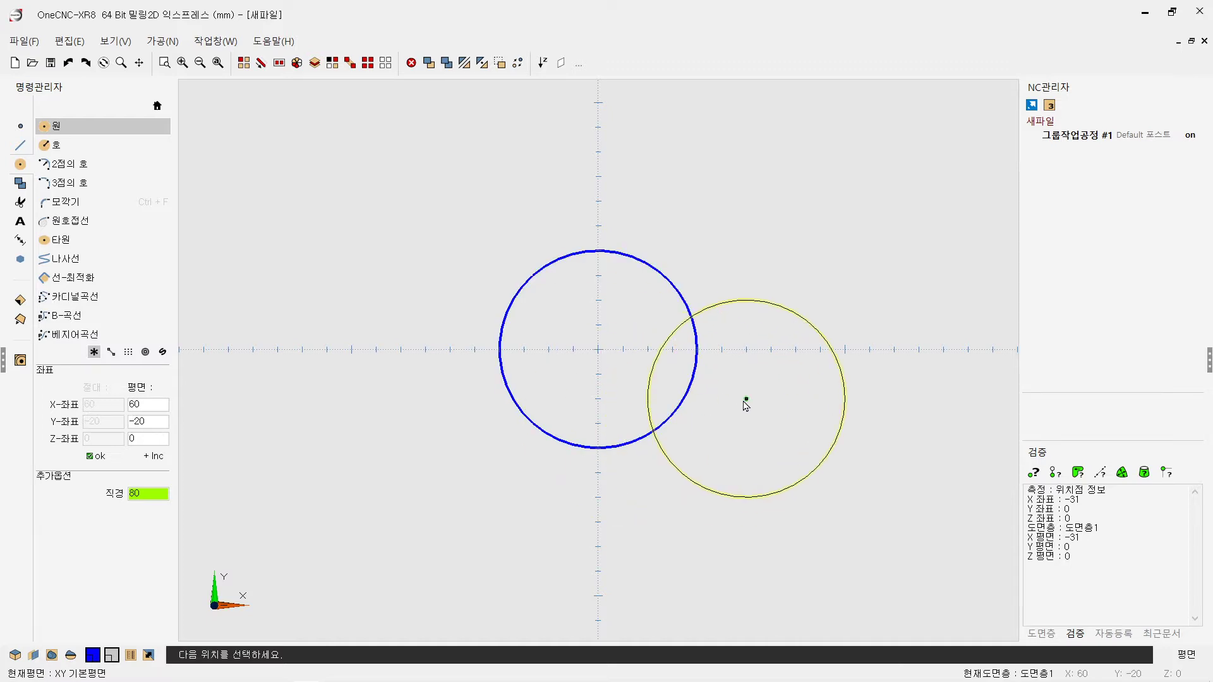
Step: Draw a concentric 100 mm diameter circle centred on the origin
double_click(148, 495)
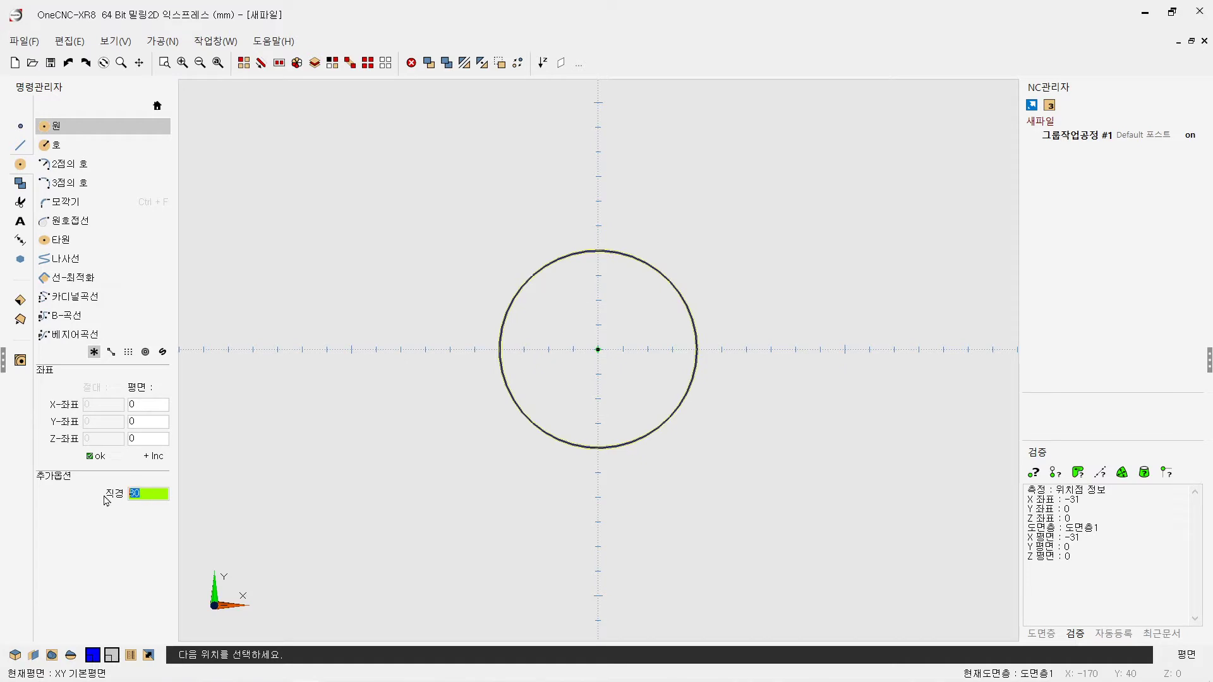
type("100")
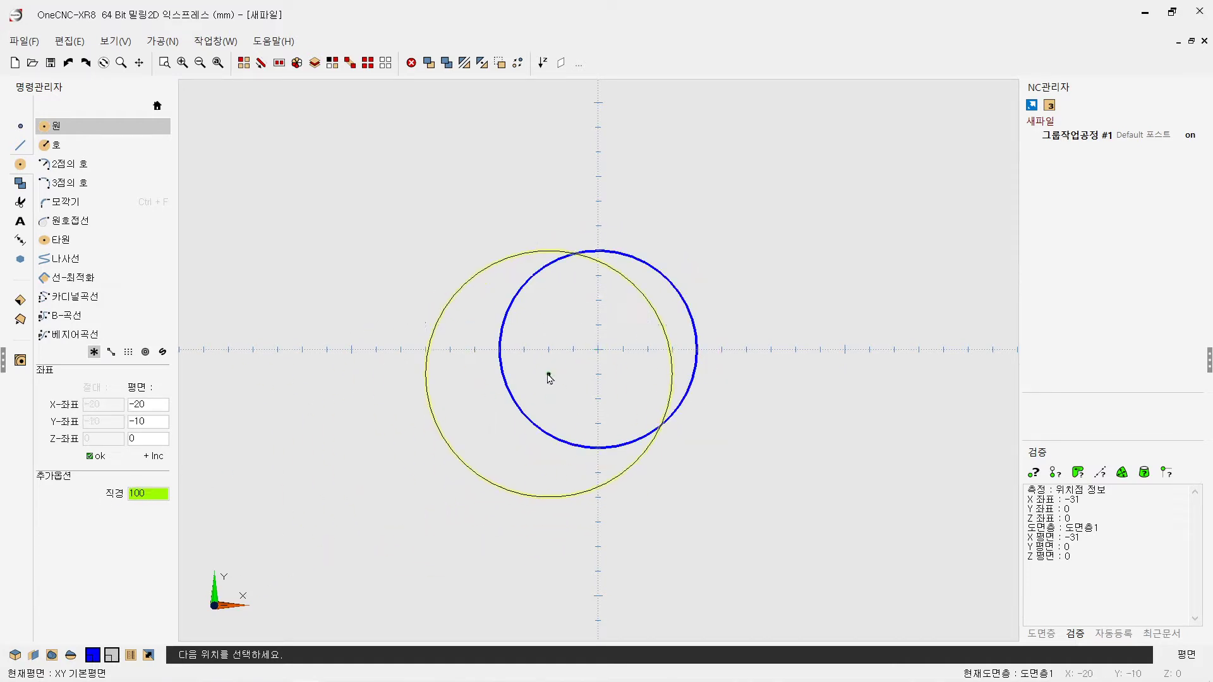
left_click(598, 350)
key("Escape")
scroll(569, 344, "down", 3)
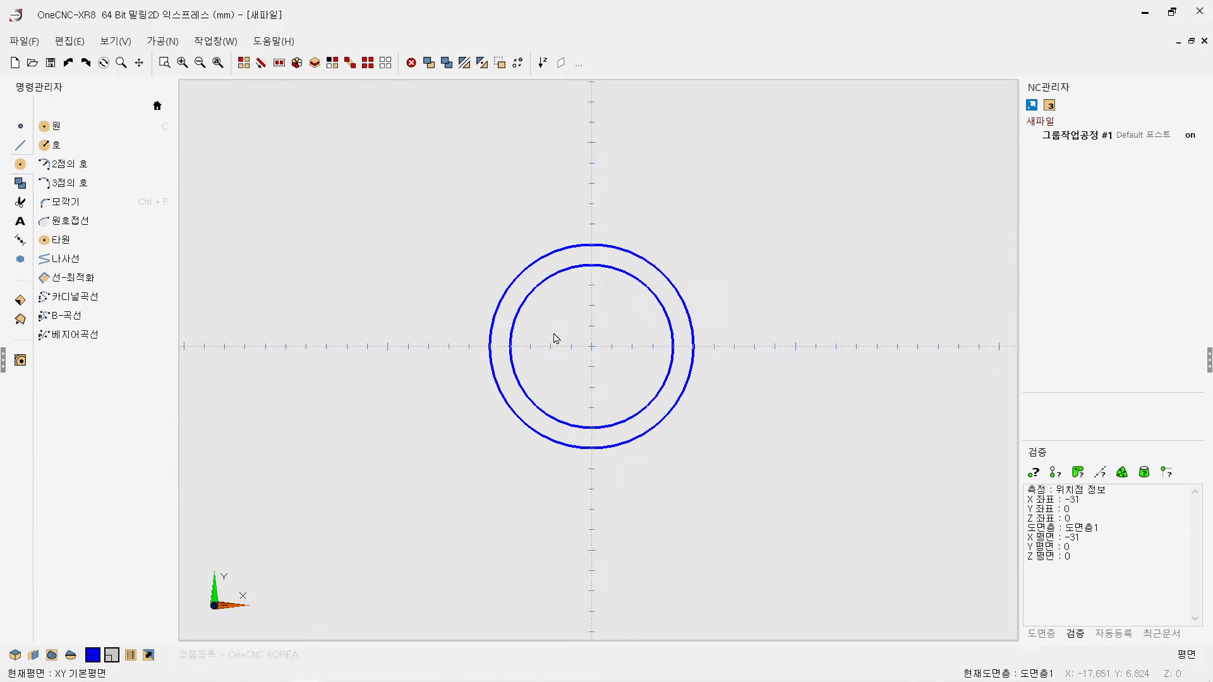
Step: Draw a yellow 20 mm diameter circle inside the 80 mm circle, centred on the X axis at about X -24
left_click(57, 128)
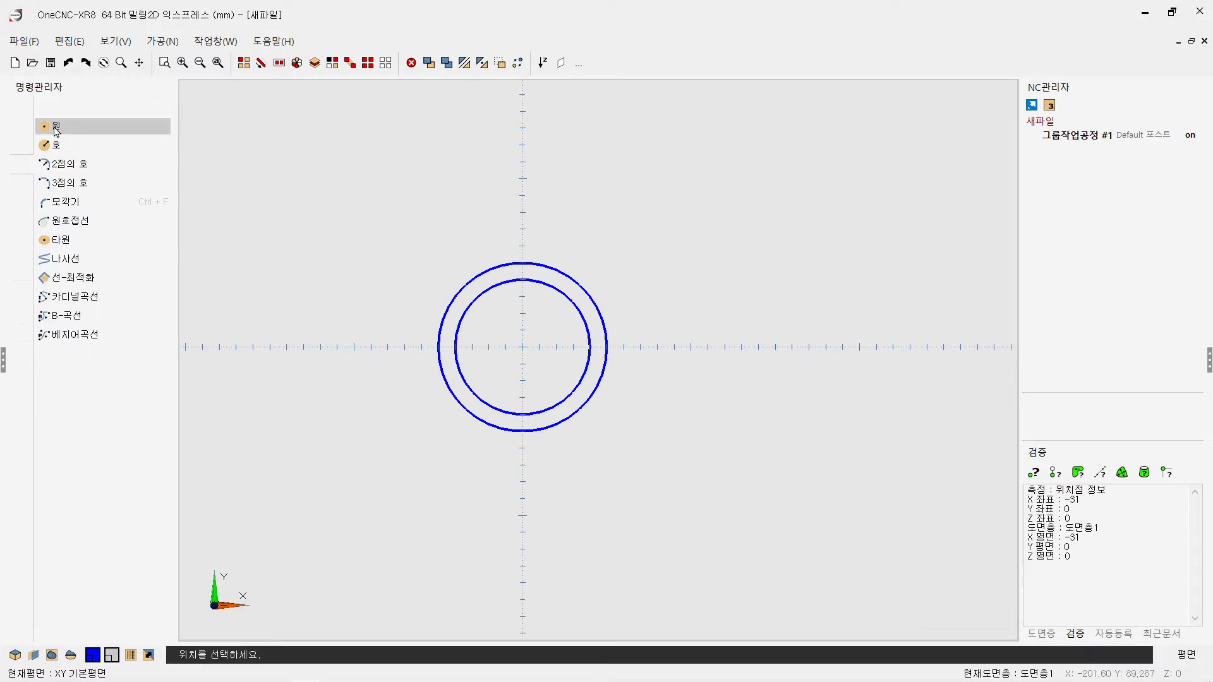
left_click(92, 656)
left_click(112, 600)
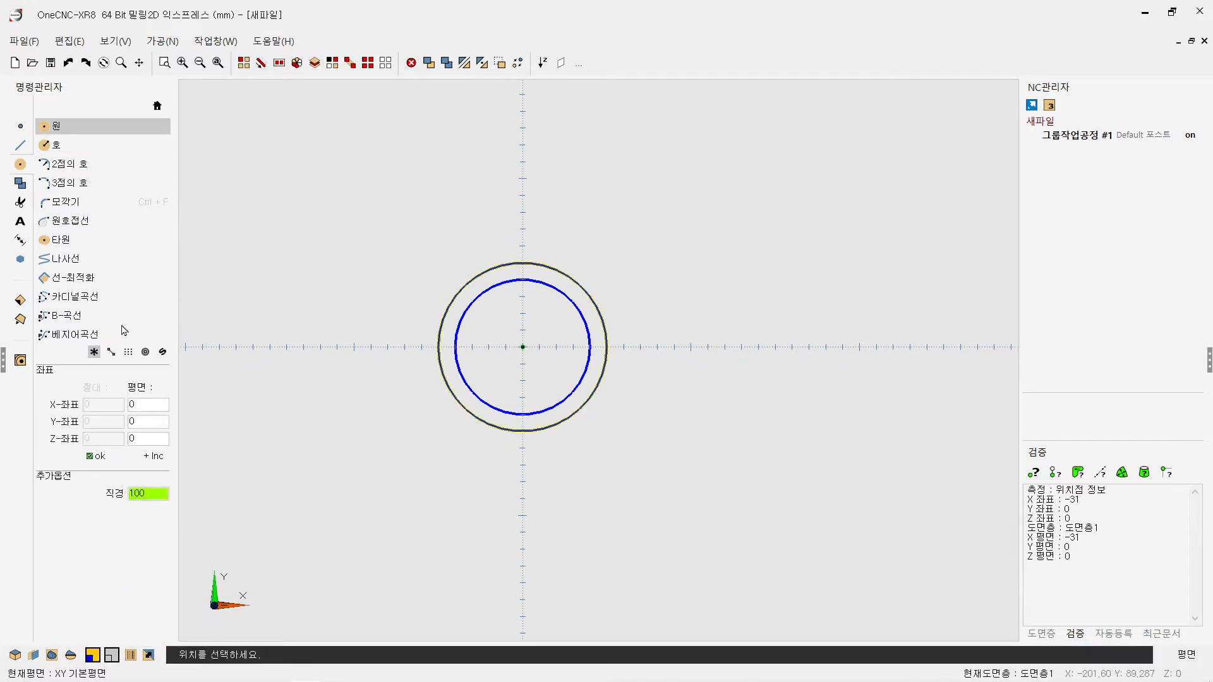
type("20")
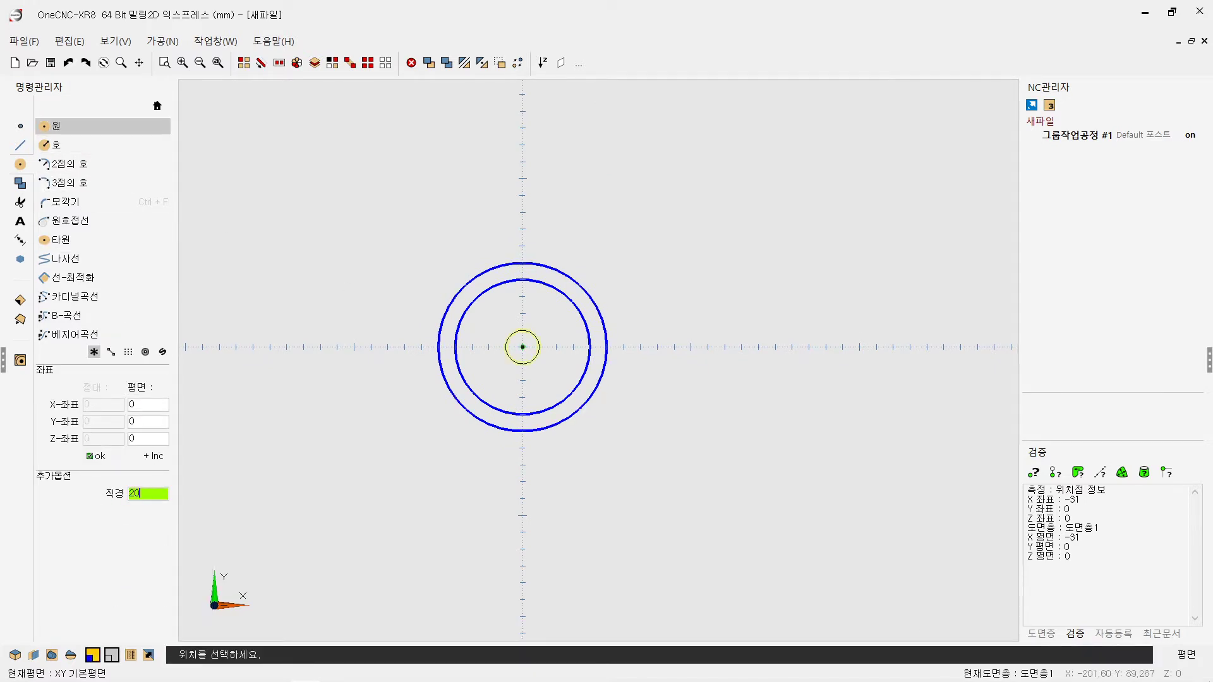
scroll(458, 376, "up", 5)
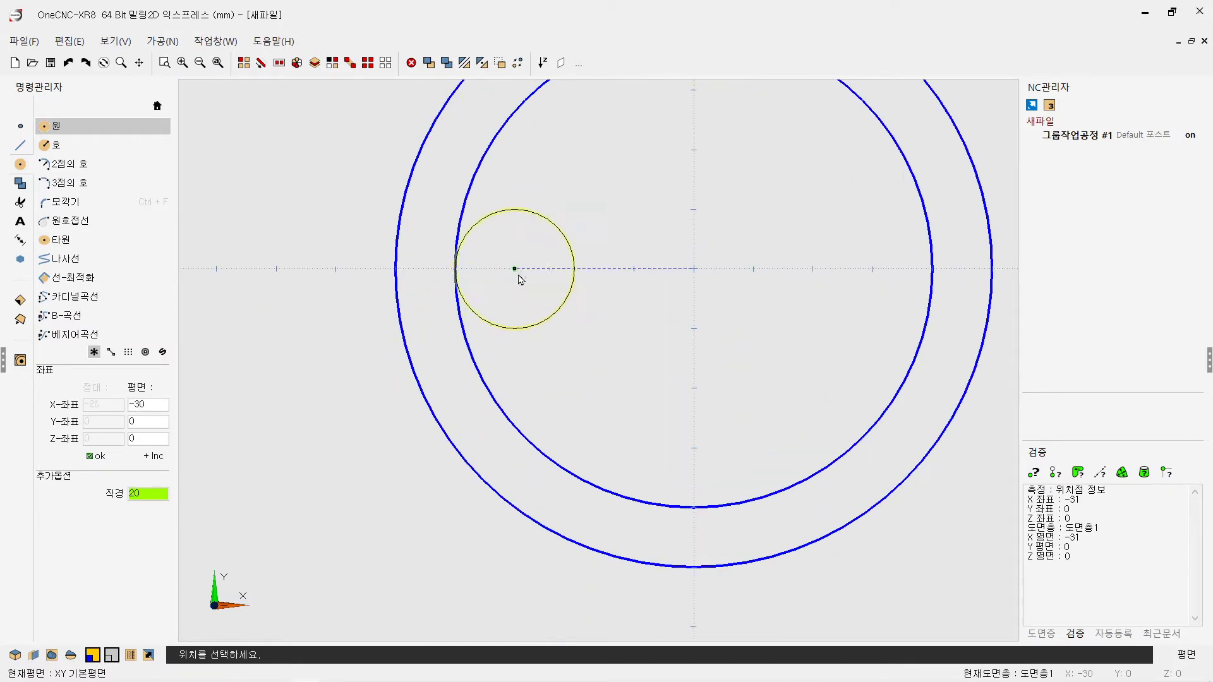
left_click(551, 269)
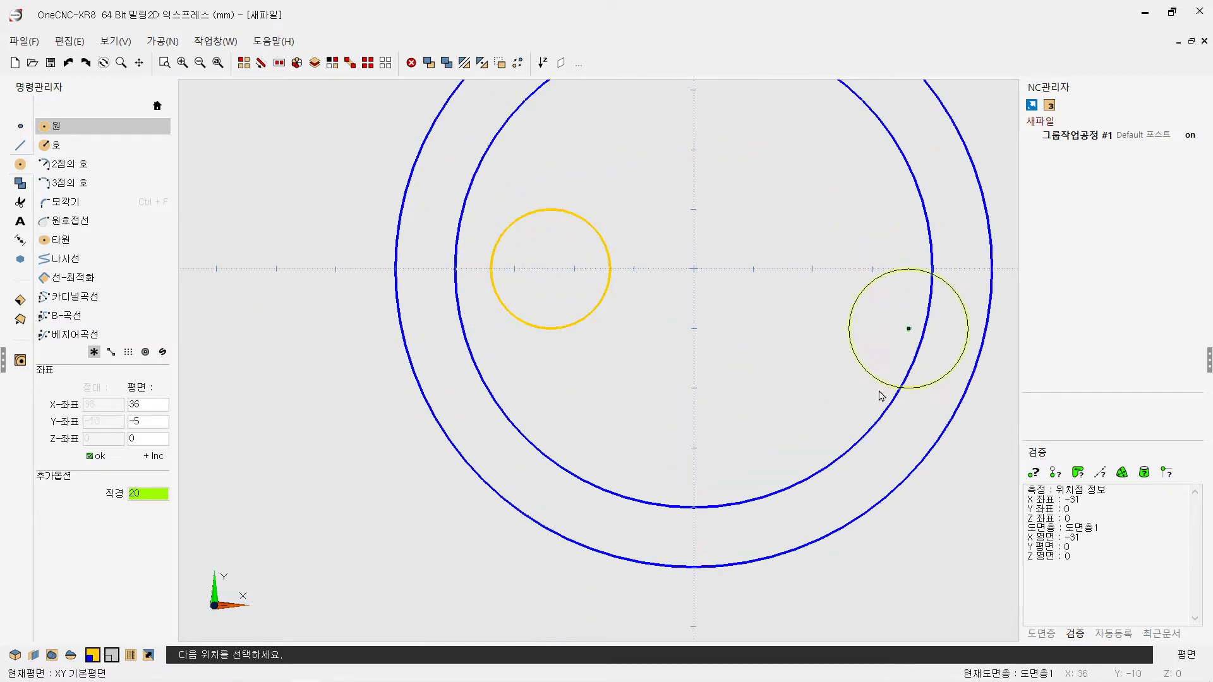
key("Escape")
Step: Set the drawing colour to green and offset the 80 mm circle outward by 1 mm
middle_click_drag(596, 331, 632, 282)
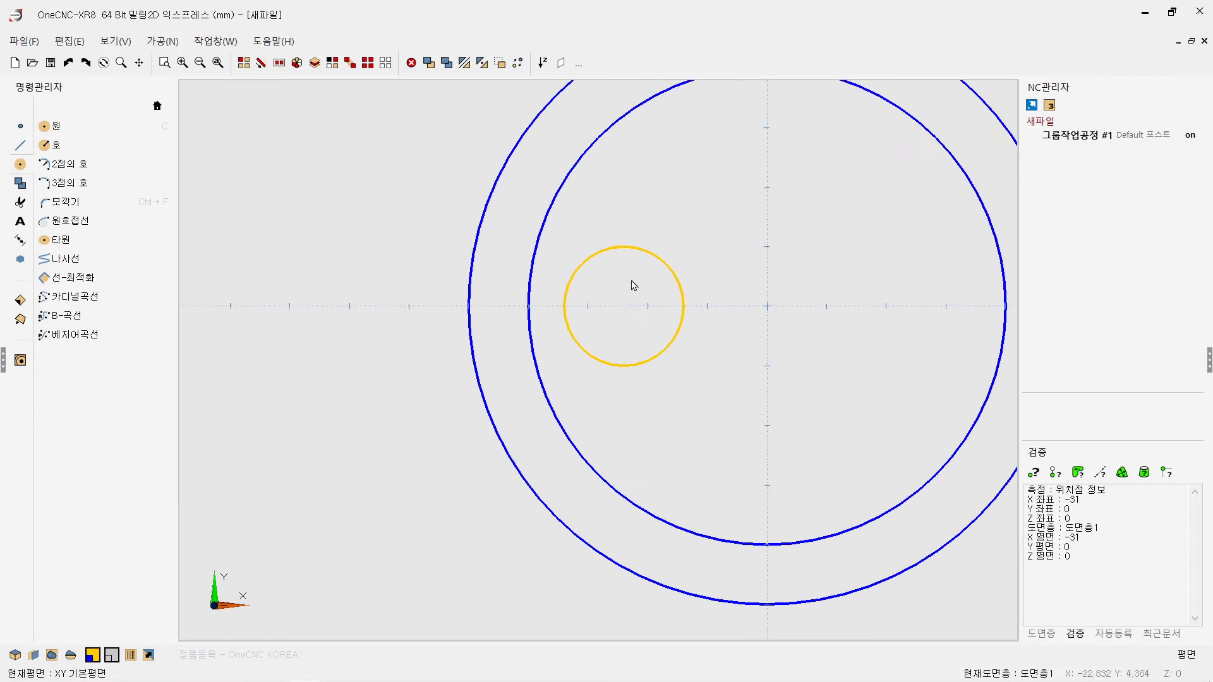
scroll(632, 283, "up", 2)
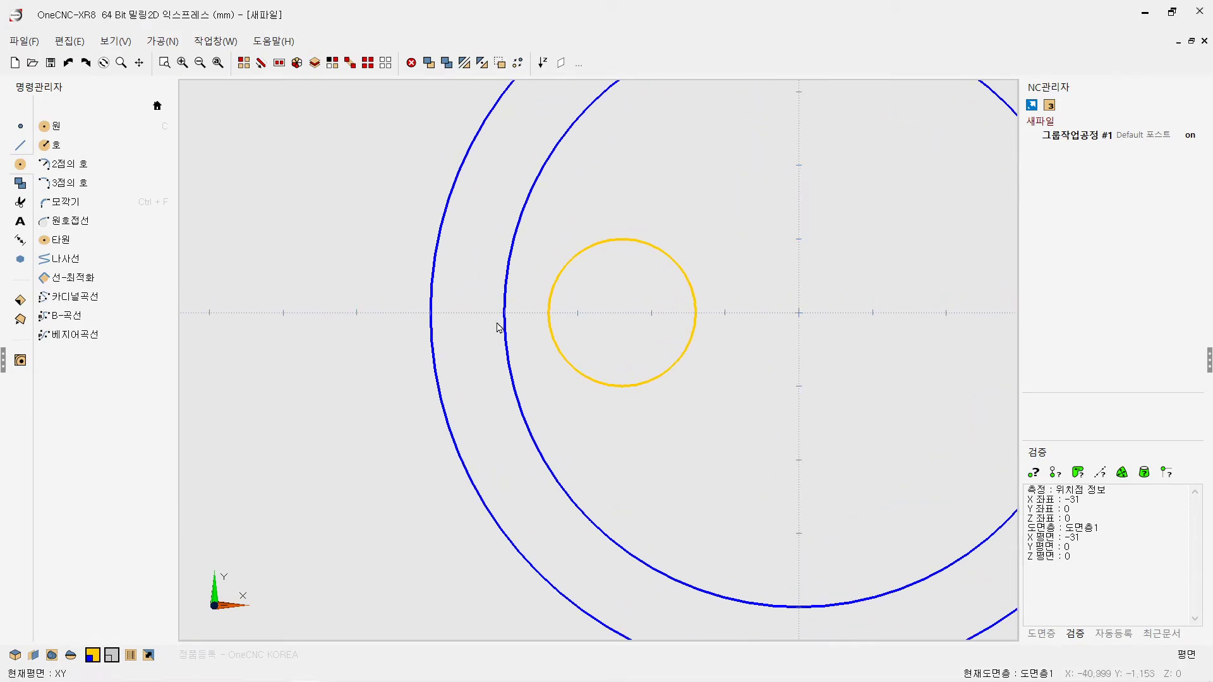
left_click(21, 144)
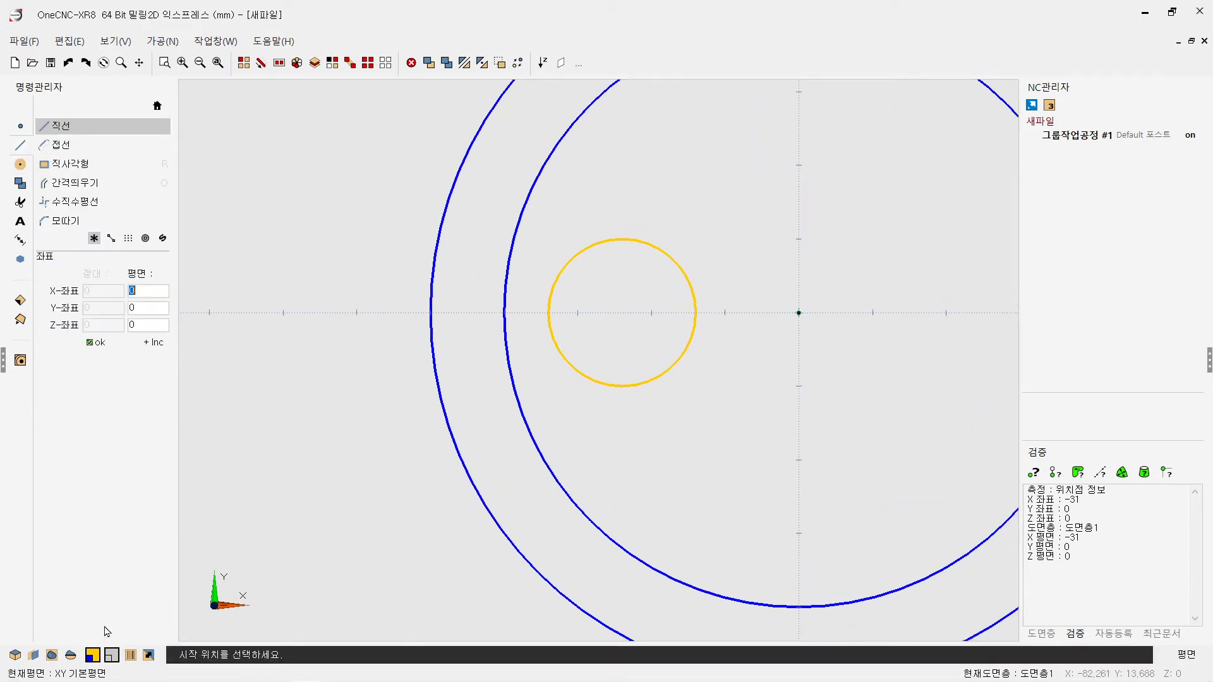
left_click(93, 655)
left_click(148, 584)
left_click(71, 183)
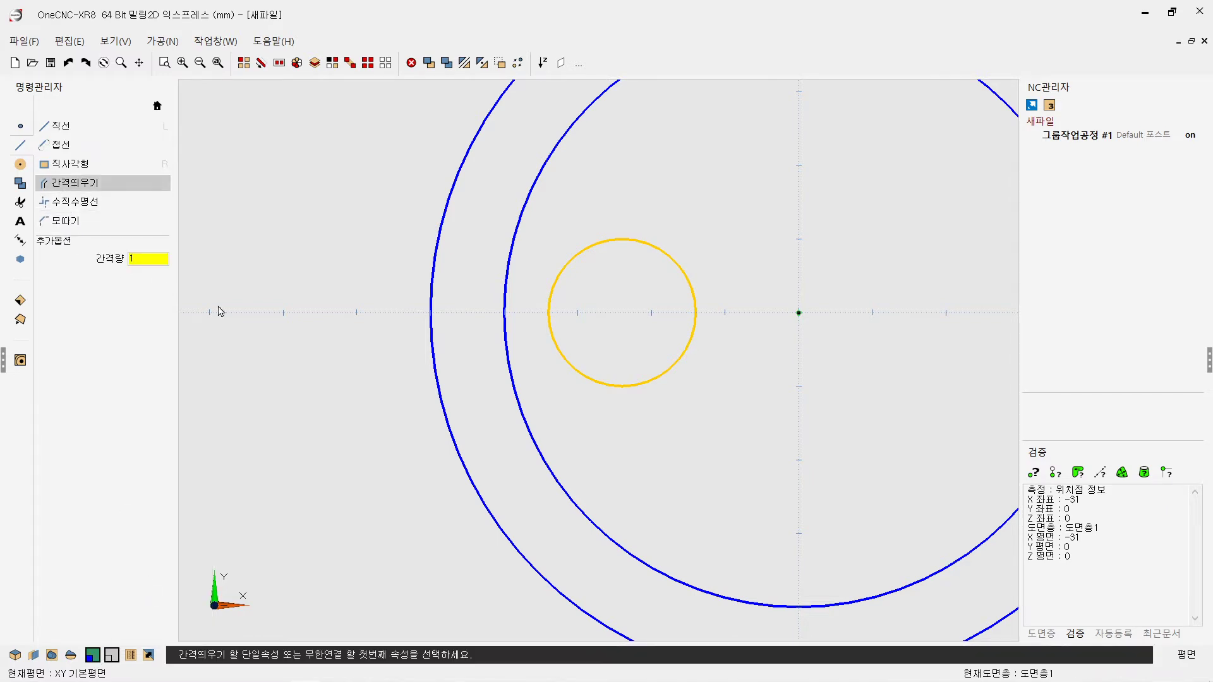
left_click(510, 305)
left_click(542, 320)
scroll(564, 300, "up", 3)
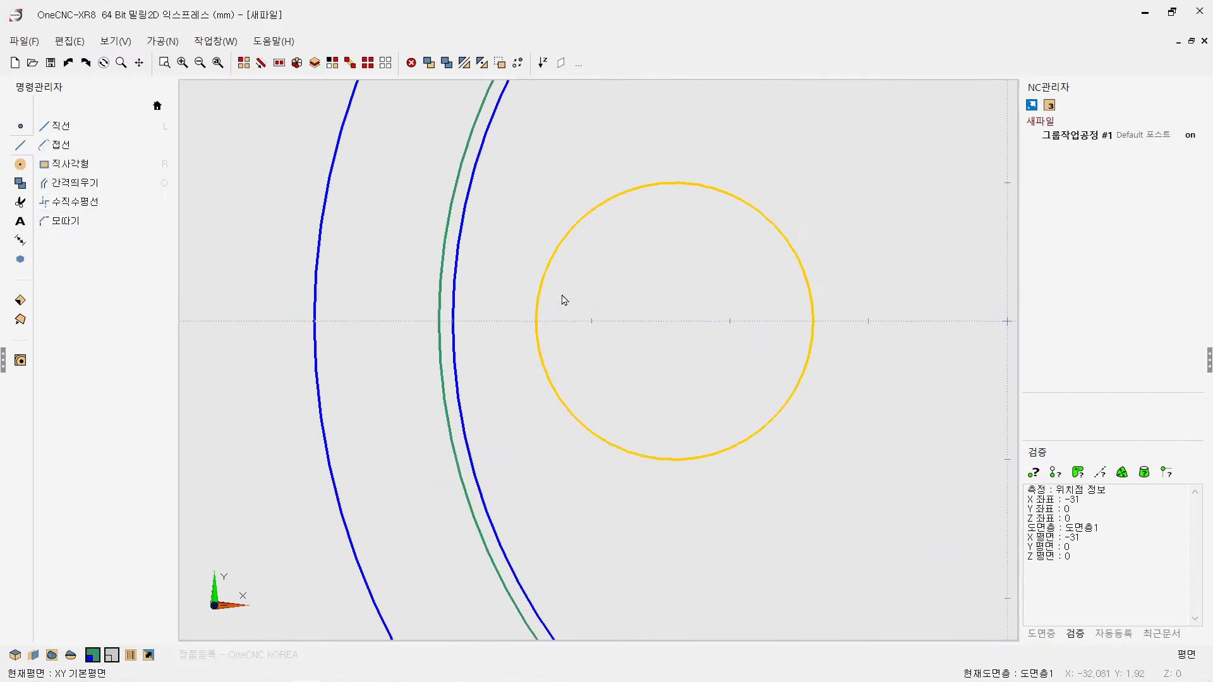
Step: Move the yellow 20 mm circle from its leftmost quadrant point to the green offset circle's leftmost quadrant point
left_click(244, 62)
left_click(545, 291)
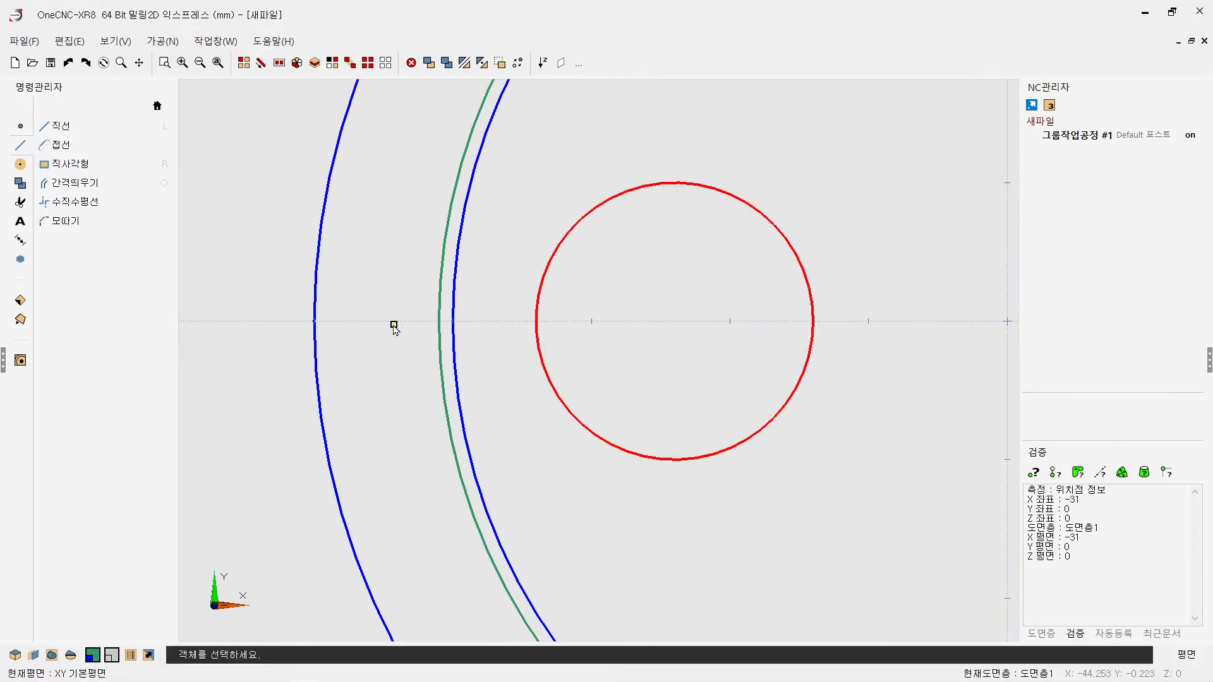
left_click(20, 183)
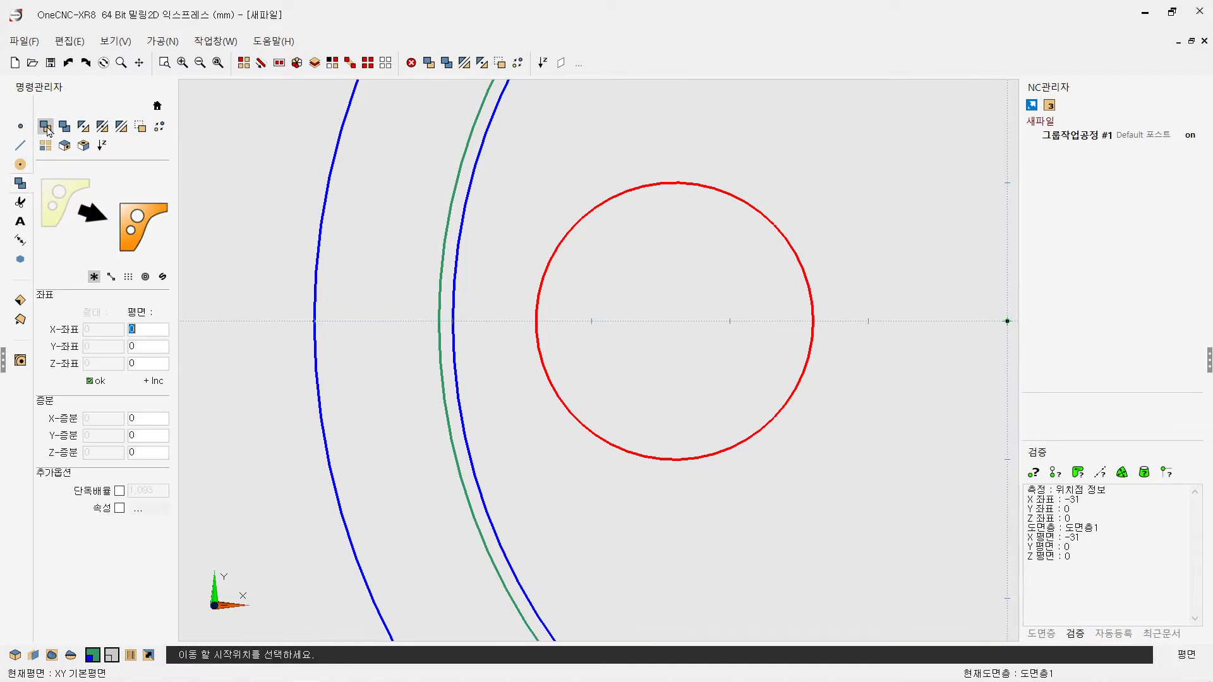
left_click(536, 321)
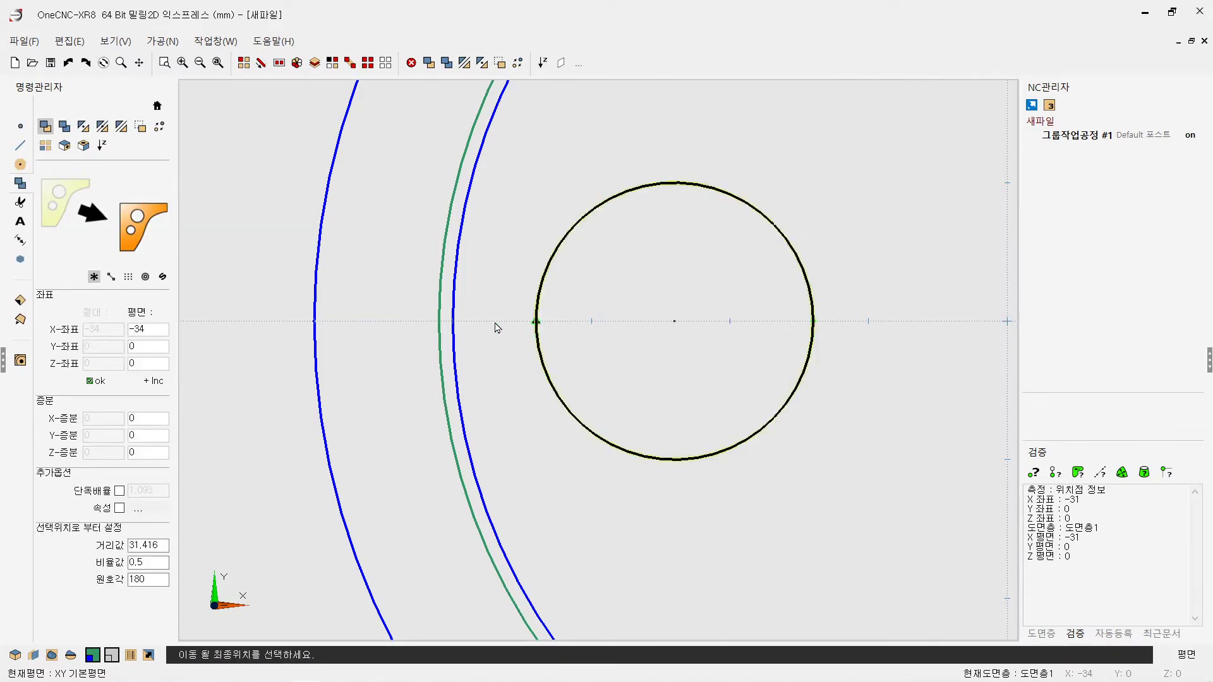
left_click(439, 321)
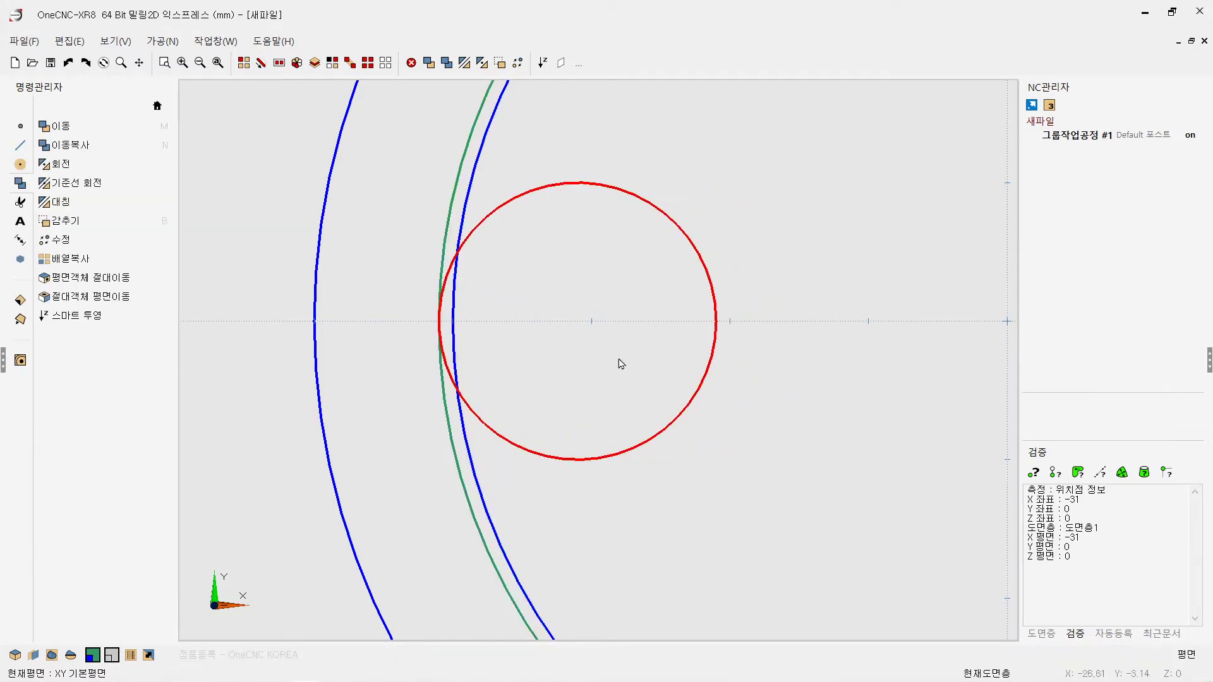
Step: Place a point at the centre of the moved 20 mm circle
scroll(517, 366, "down", 2)
scroll(639, 415, "down", 3)
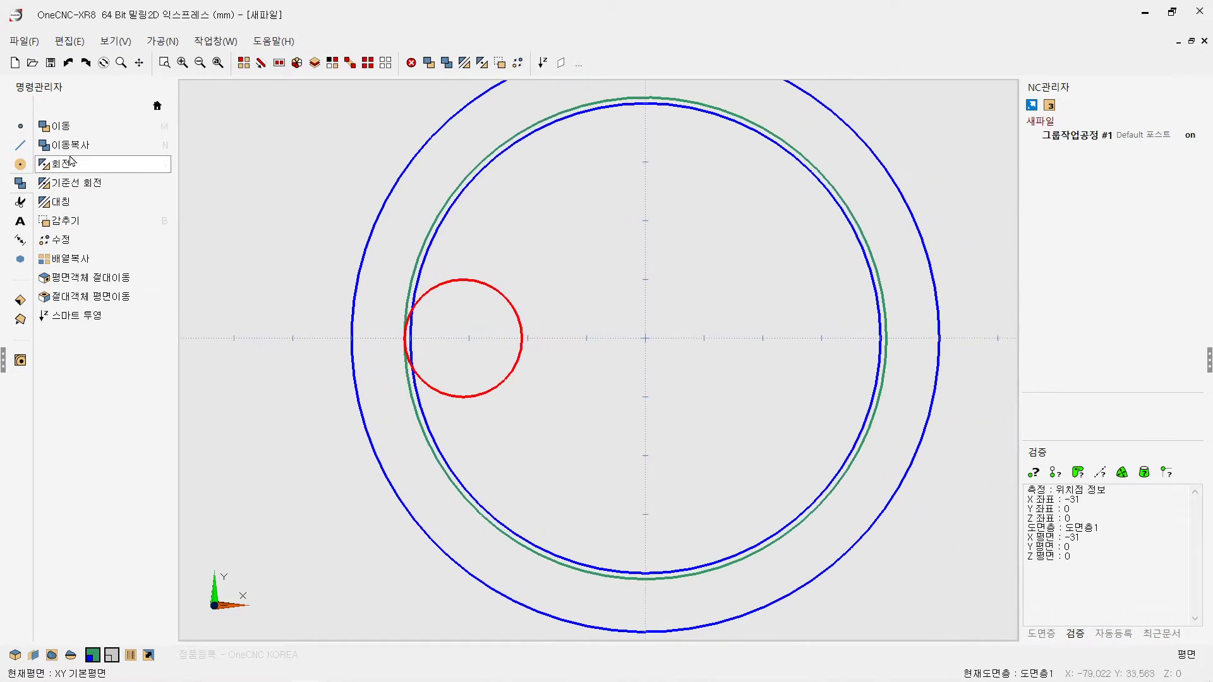
left_click(19, 126)
left_click(463, 338)
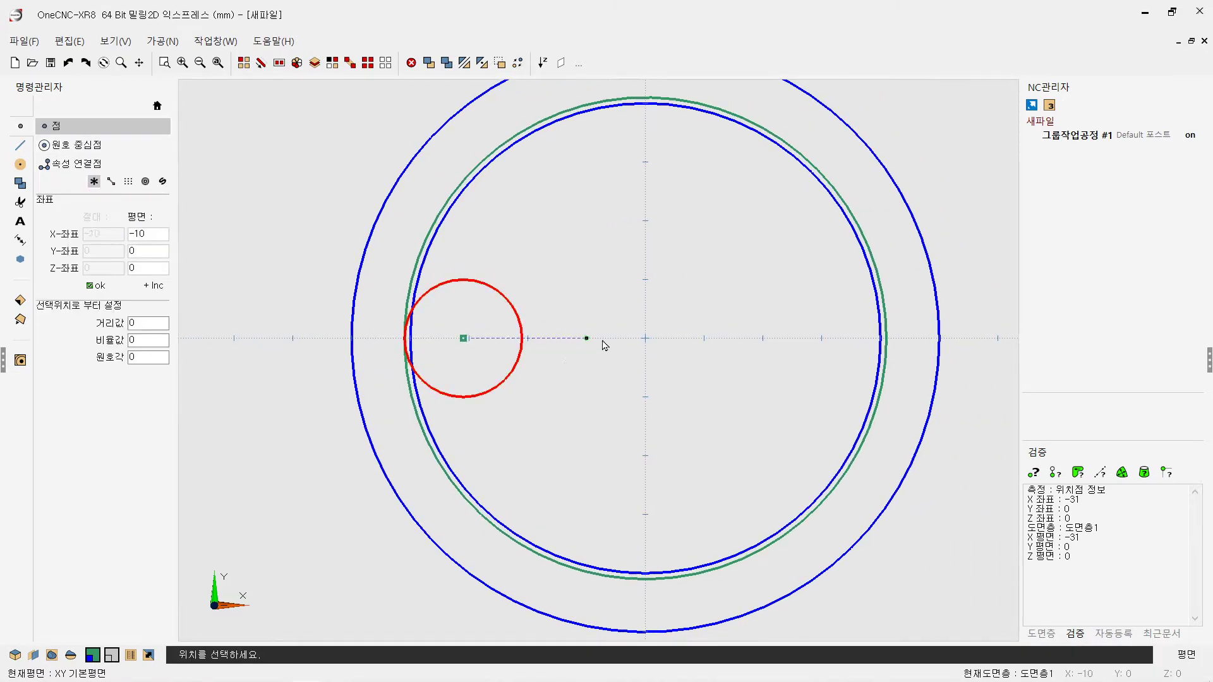
right_click(598, 294)
scroll(606, 316, "down", 2)
scroll(563, 387, "down", 1)
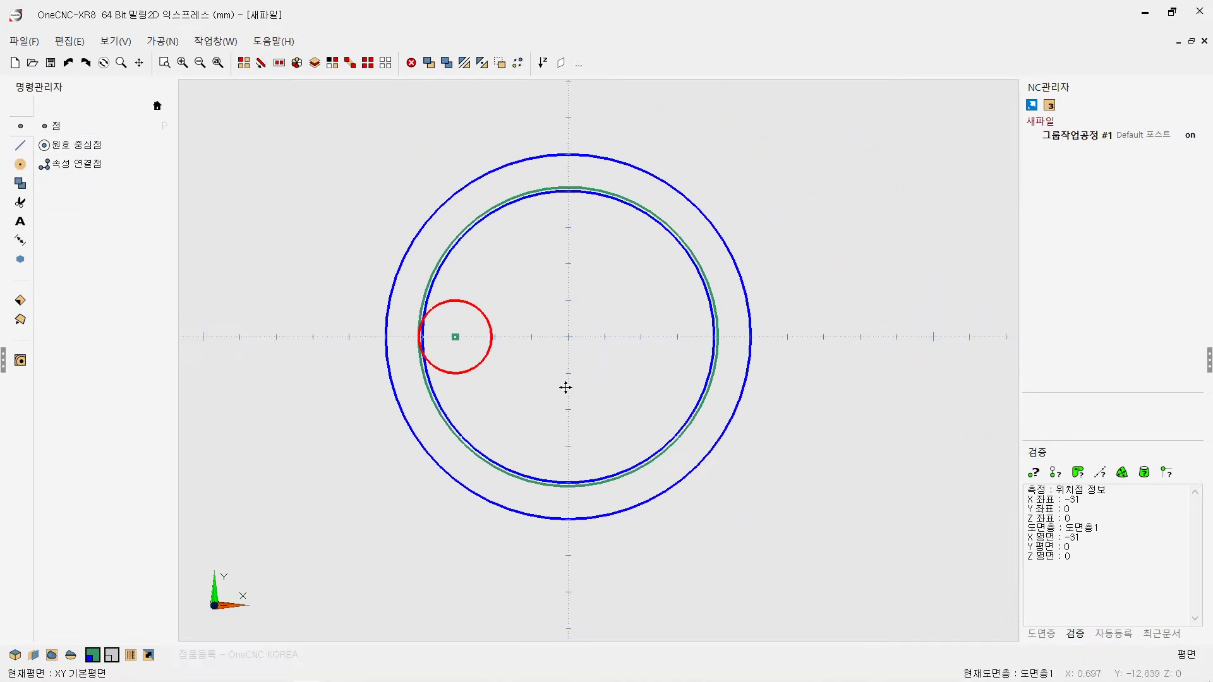
scroll(517, 376, "up", 1)
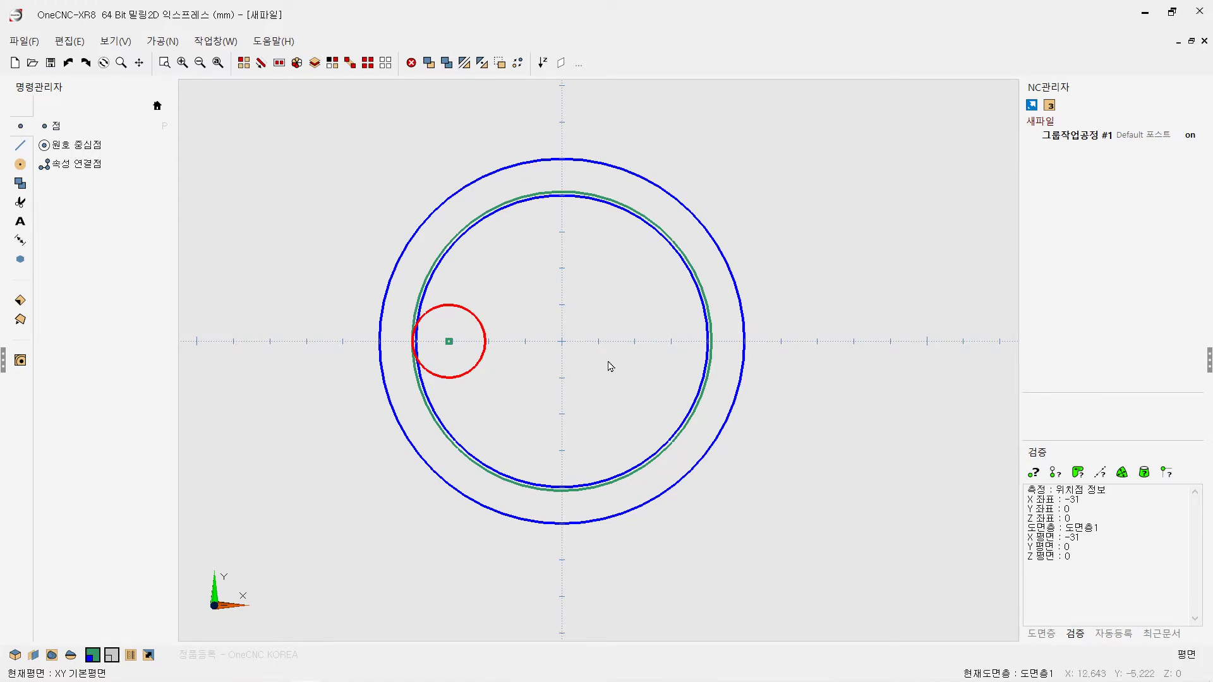
scroll(569, 381, "down", 1)
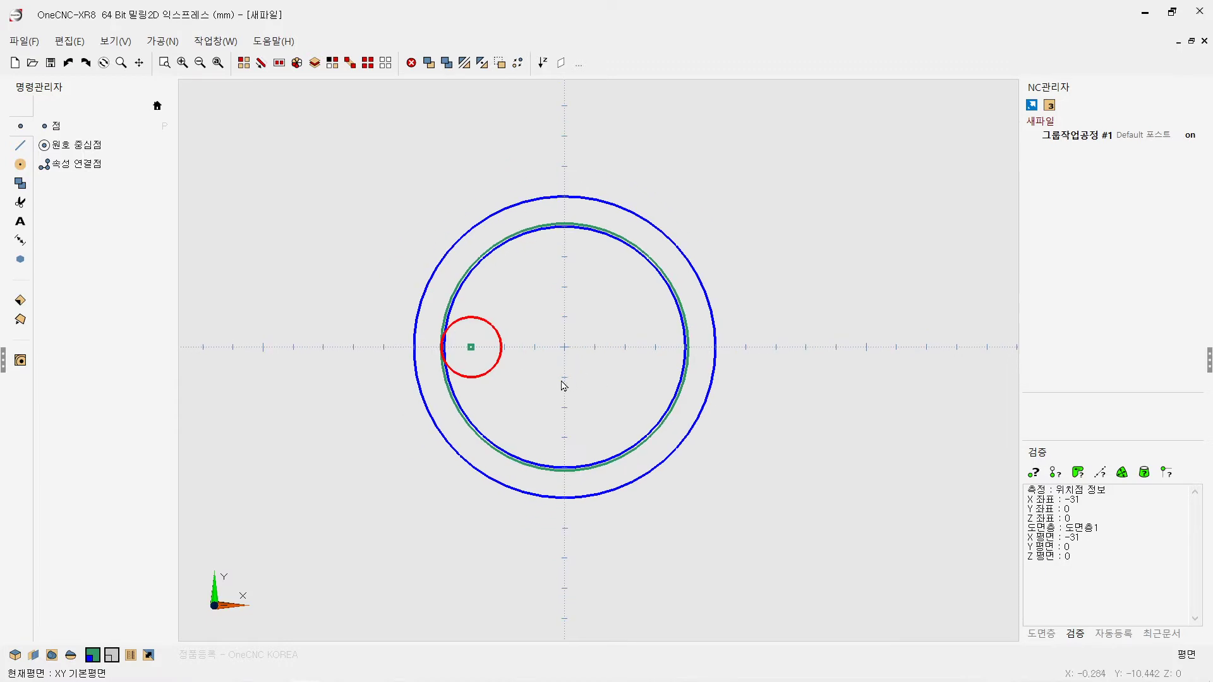
scroll(556, 383, "up", 2)
scroll(551, 381, "down", 1)
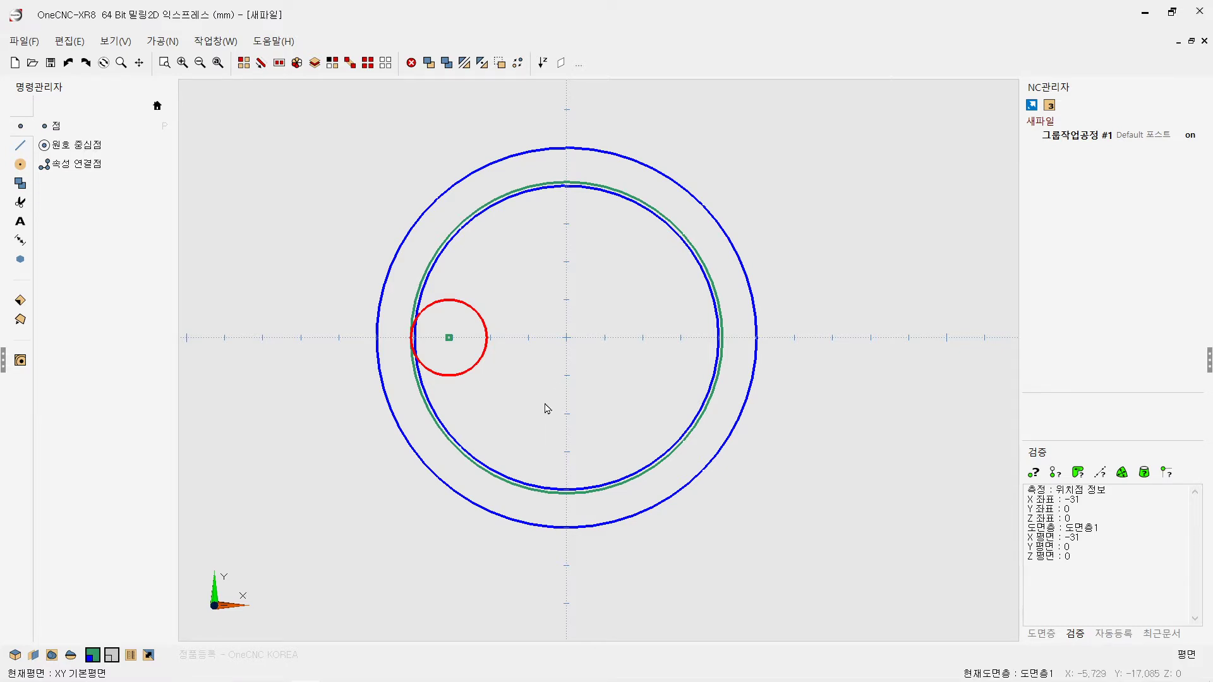
Step: Set the working plane to the XZ plane
left_click(32, 659)
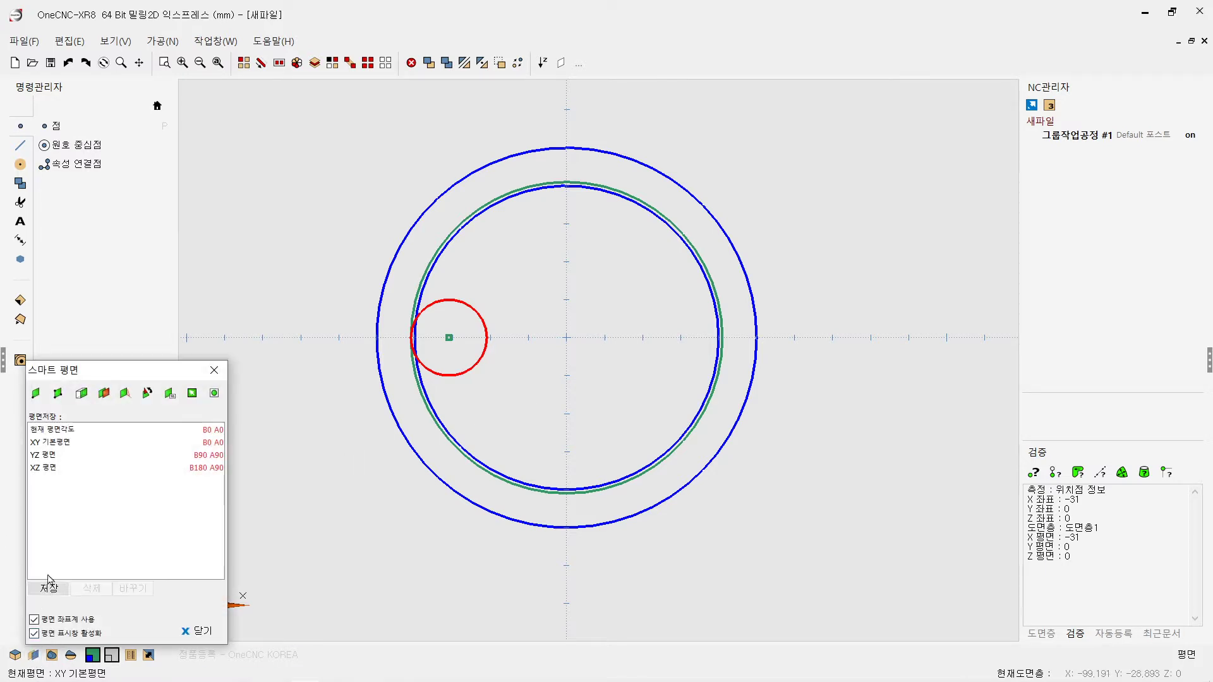
left_click(39, 470)
left_click(199, 632)
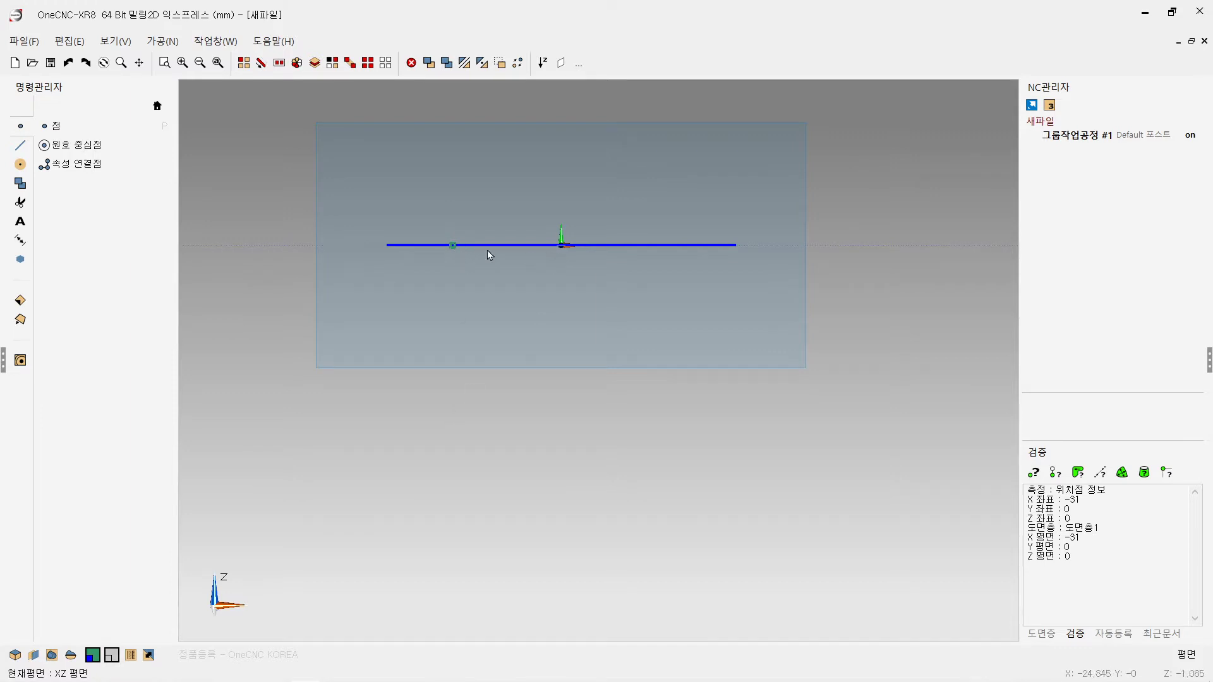
Step: Draw a vertical line at X -31 beneath the circles, ending at about Z -77
left_click(20, 145)
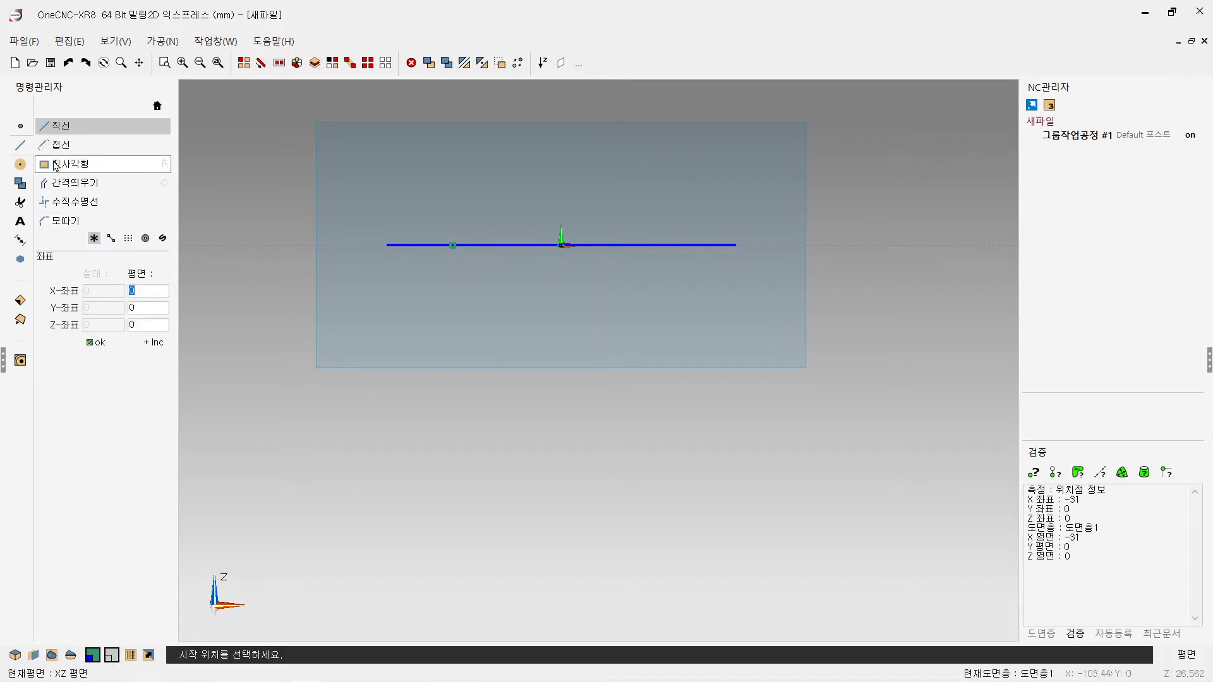
left_click(61, 198)
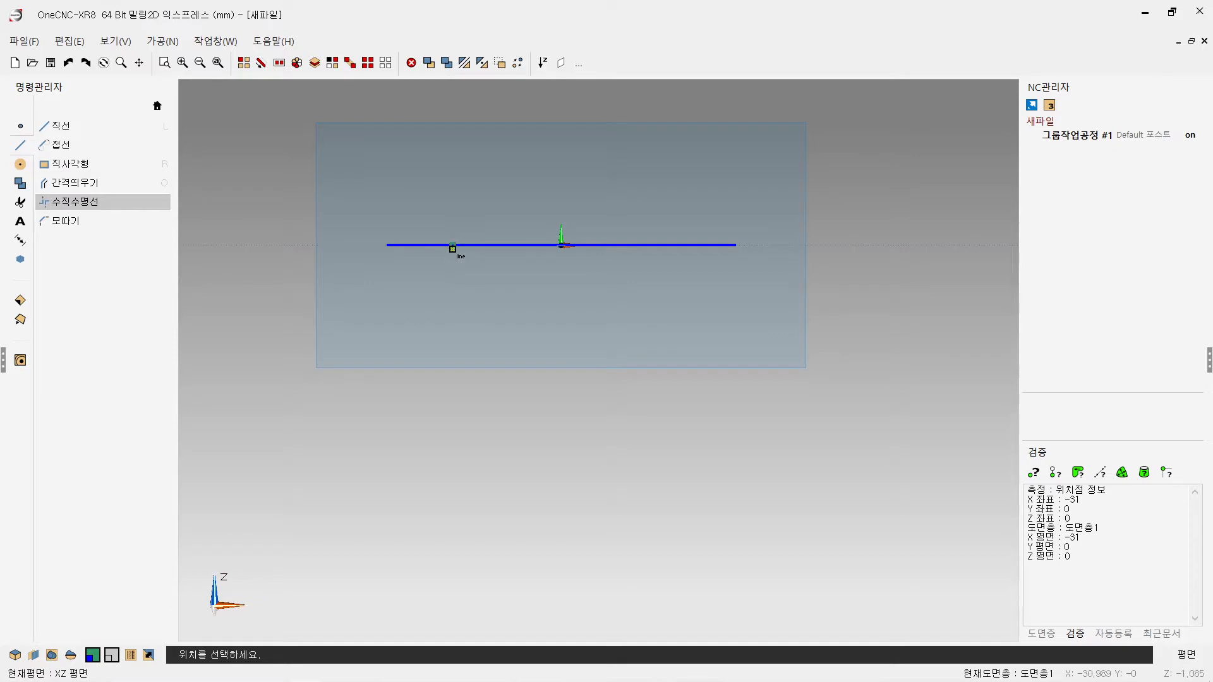
left_click(452, 247)
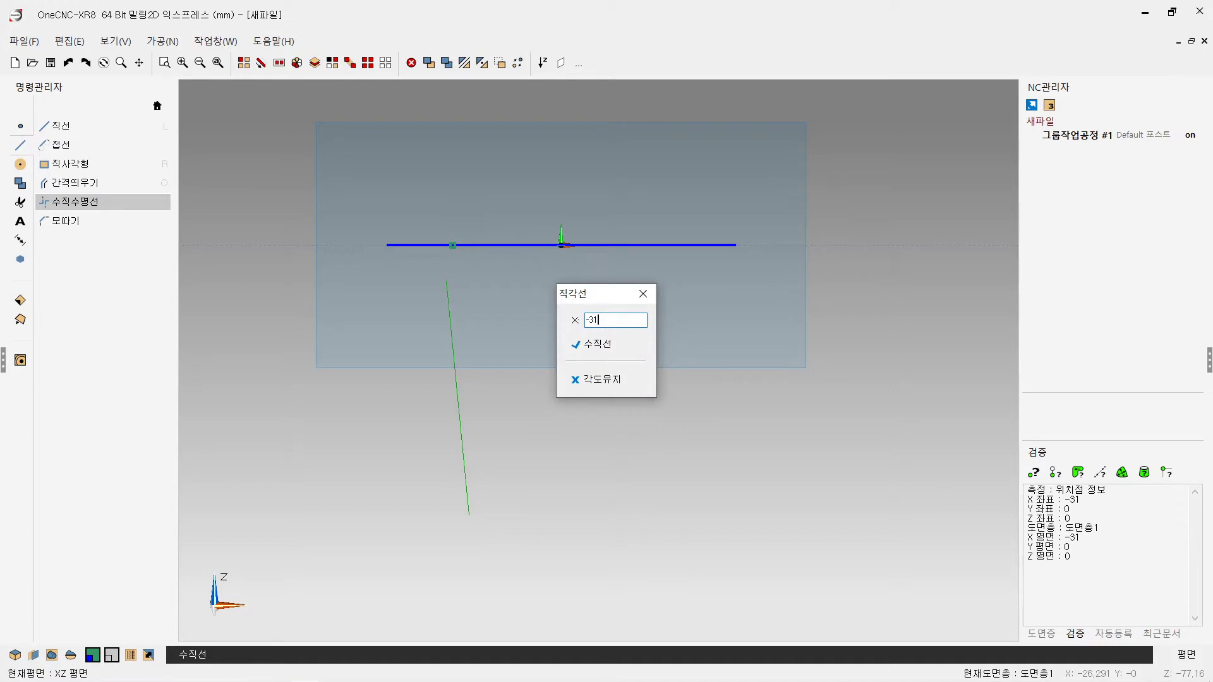
left_click(469, 515)
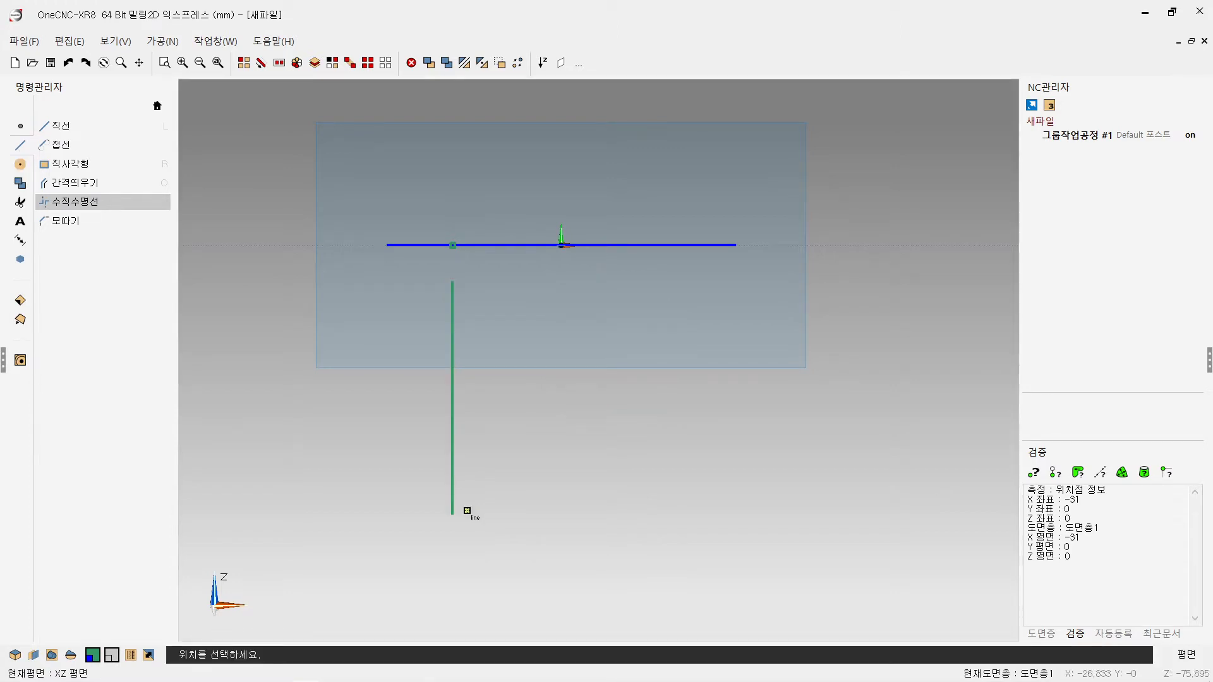
Step: Draw a second vertical line at X 31 ending at about Z -57, and a horizontal line at Y -5 between the two verticals
left_click(647, 284)
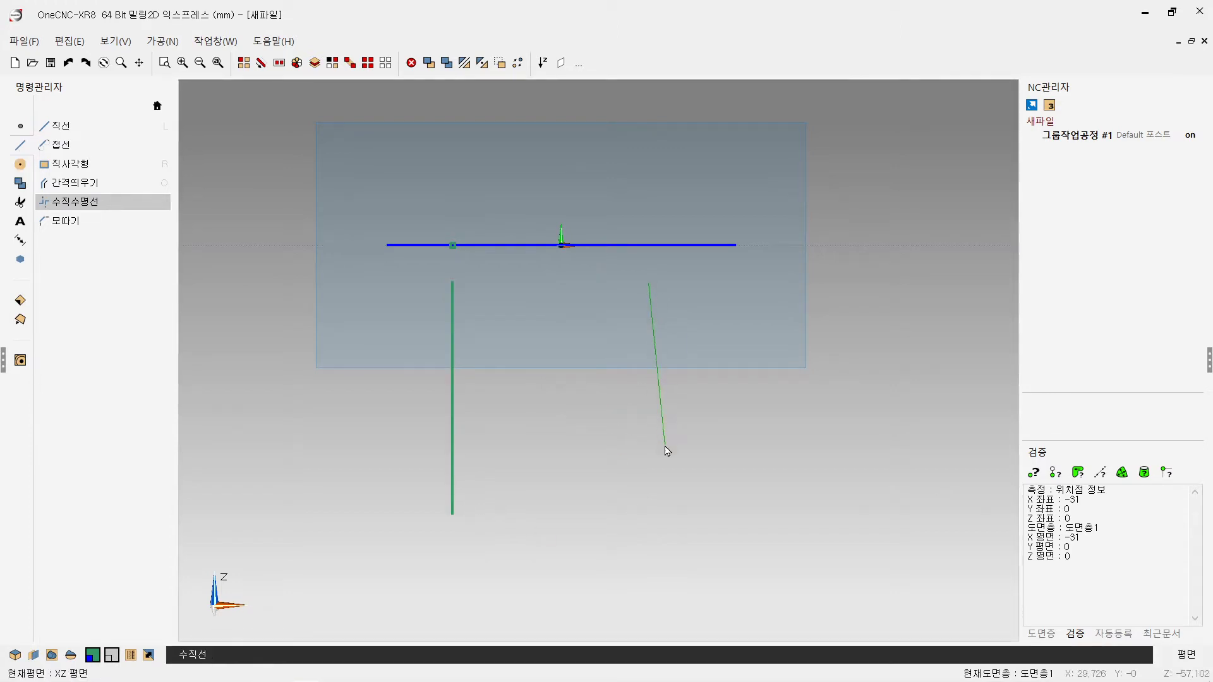
left_click(665, 445)
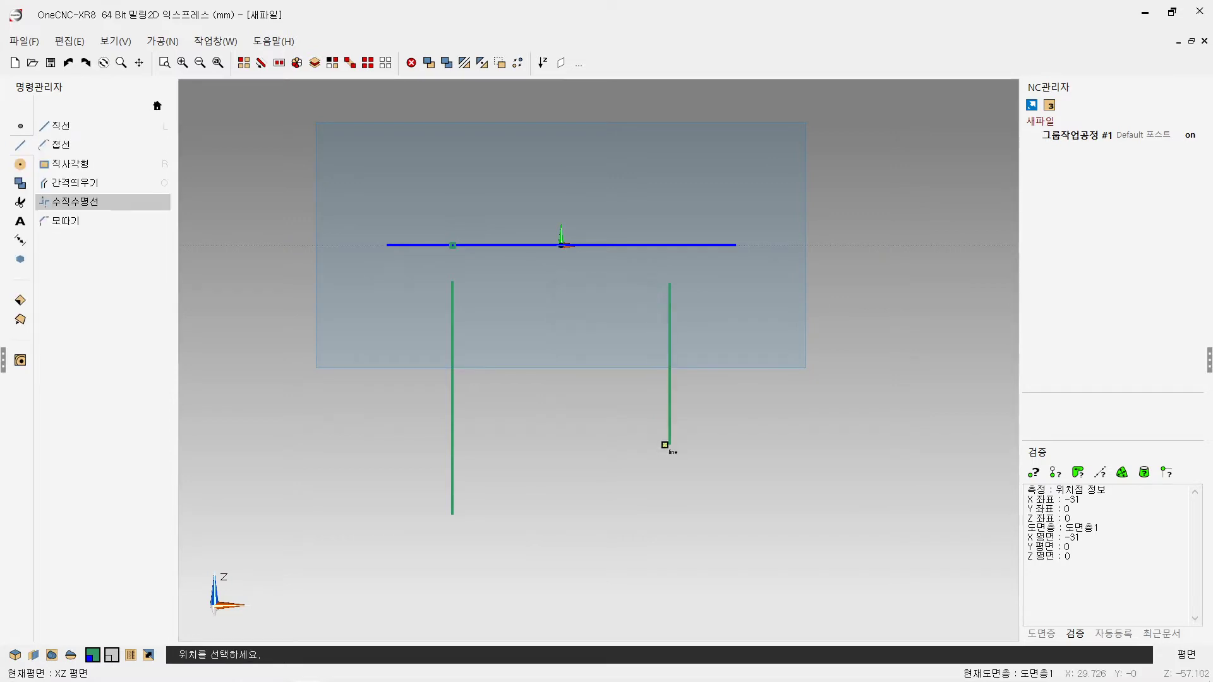
left_click(500, 284)
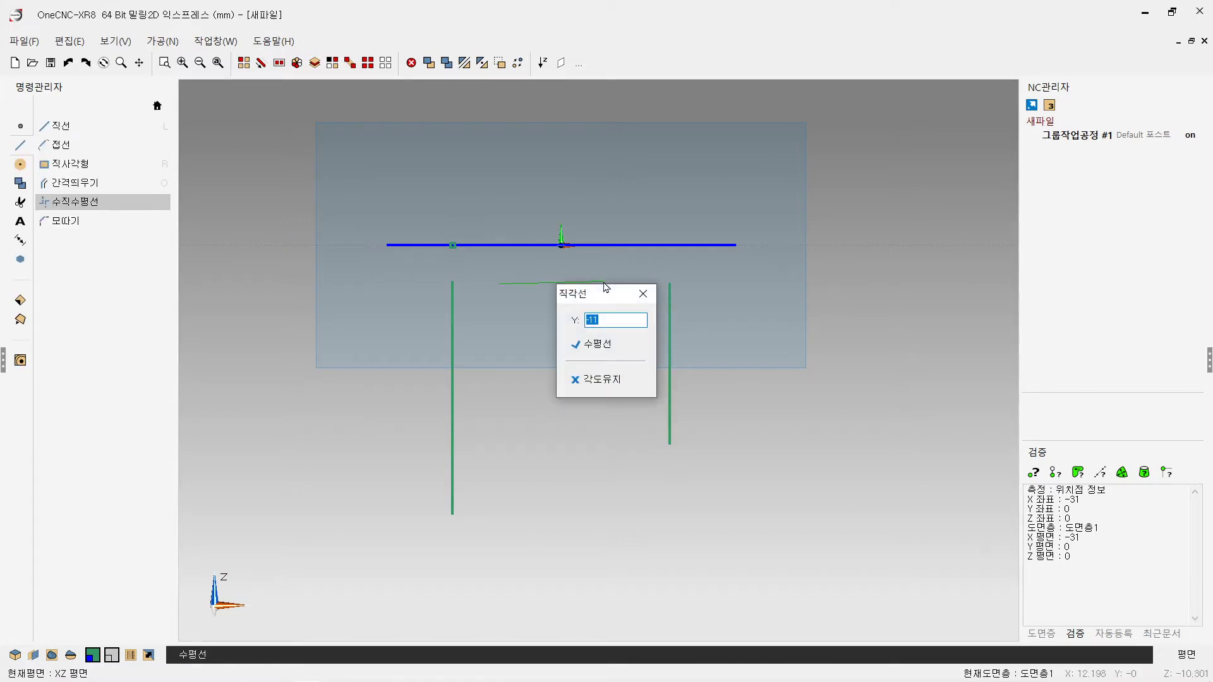
type("-5")
key("Return")
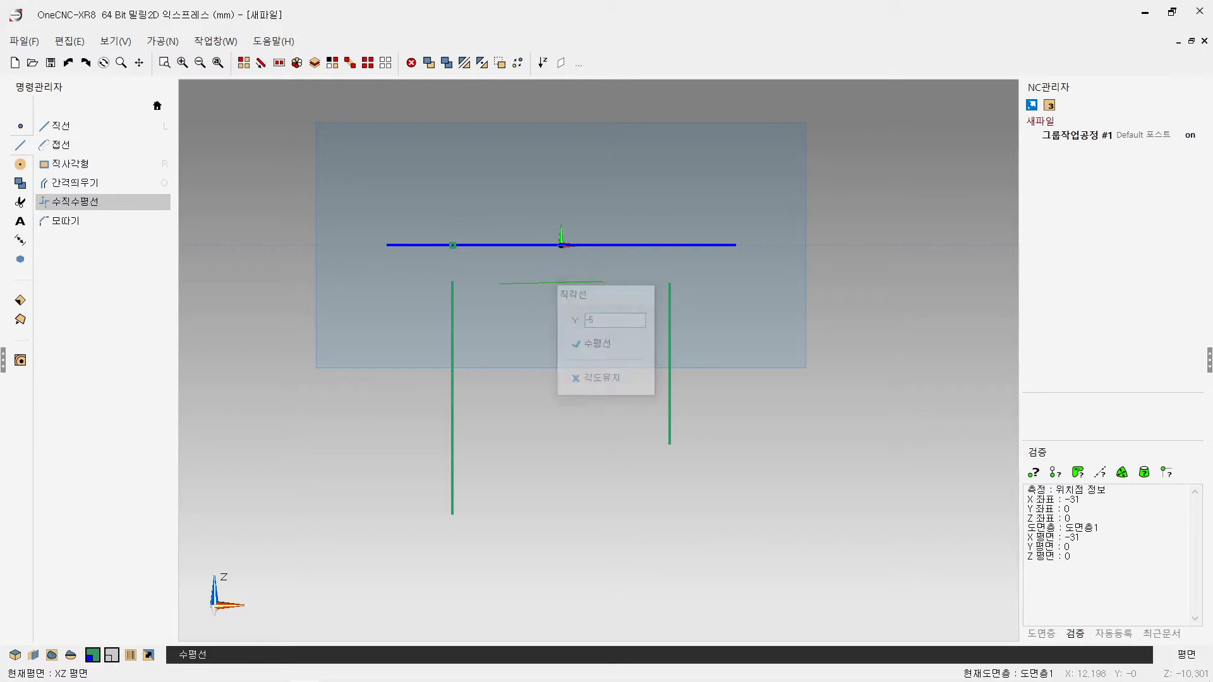
Step: Draw a second horizontal line at Y -60 between the two vertical lines
left_click(492, 458)
left_click(618, 499)
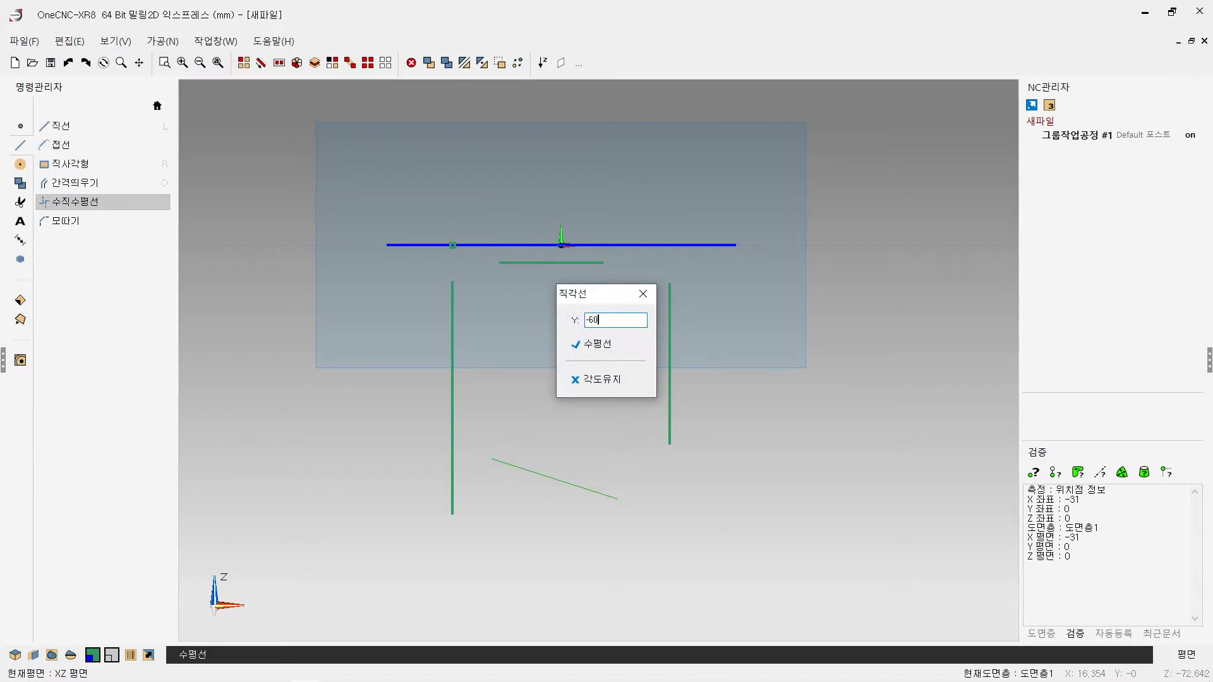
type("-60")
key("Return")
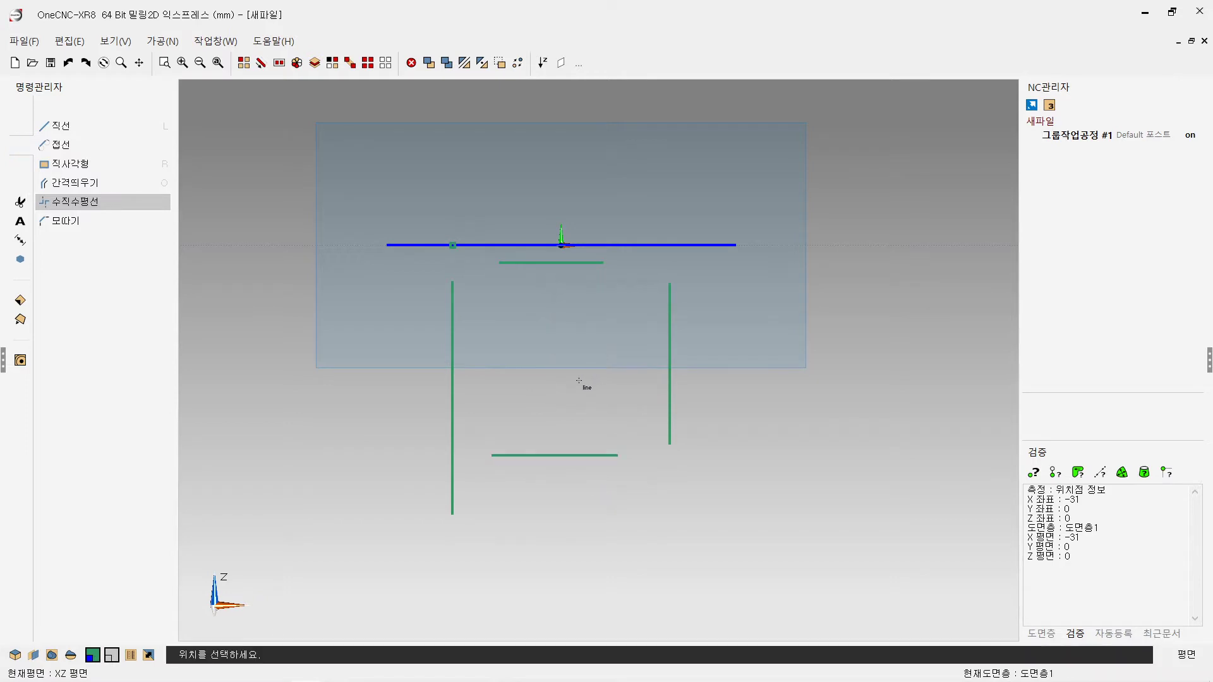
key("Escape")
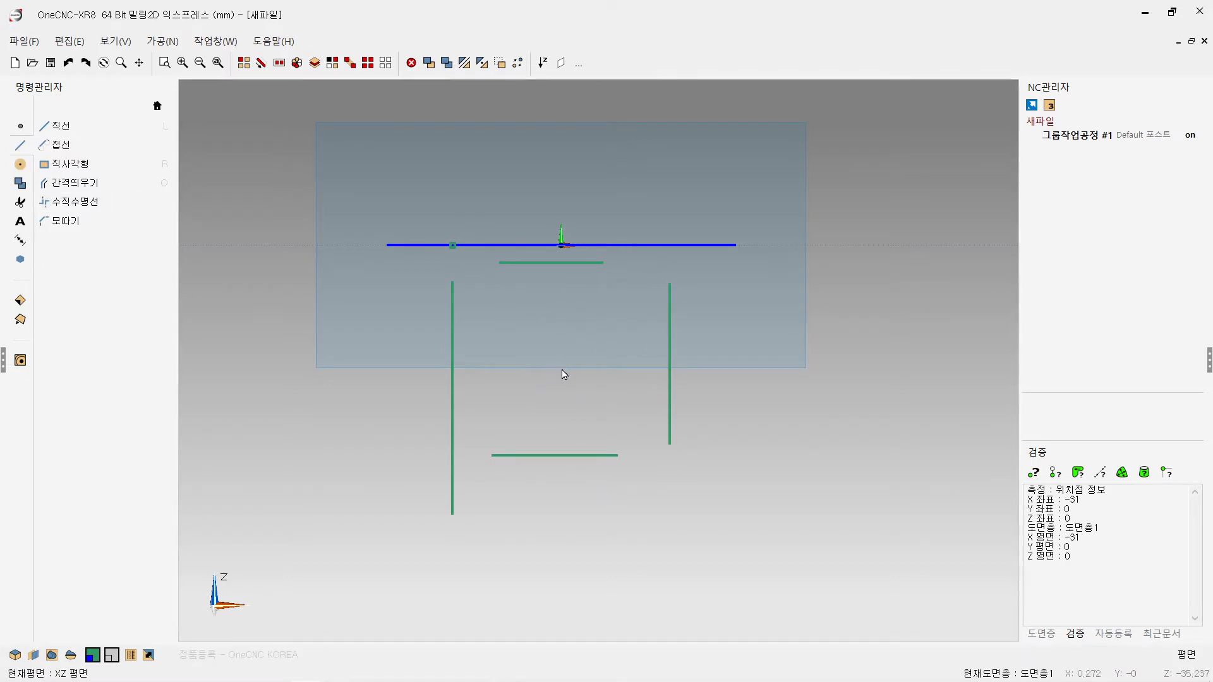
Step: Trim and extend the four green lines at their corners with the two-entity trim to form a closed rectangle
left_click(21, 202)
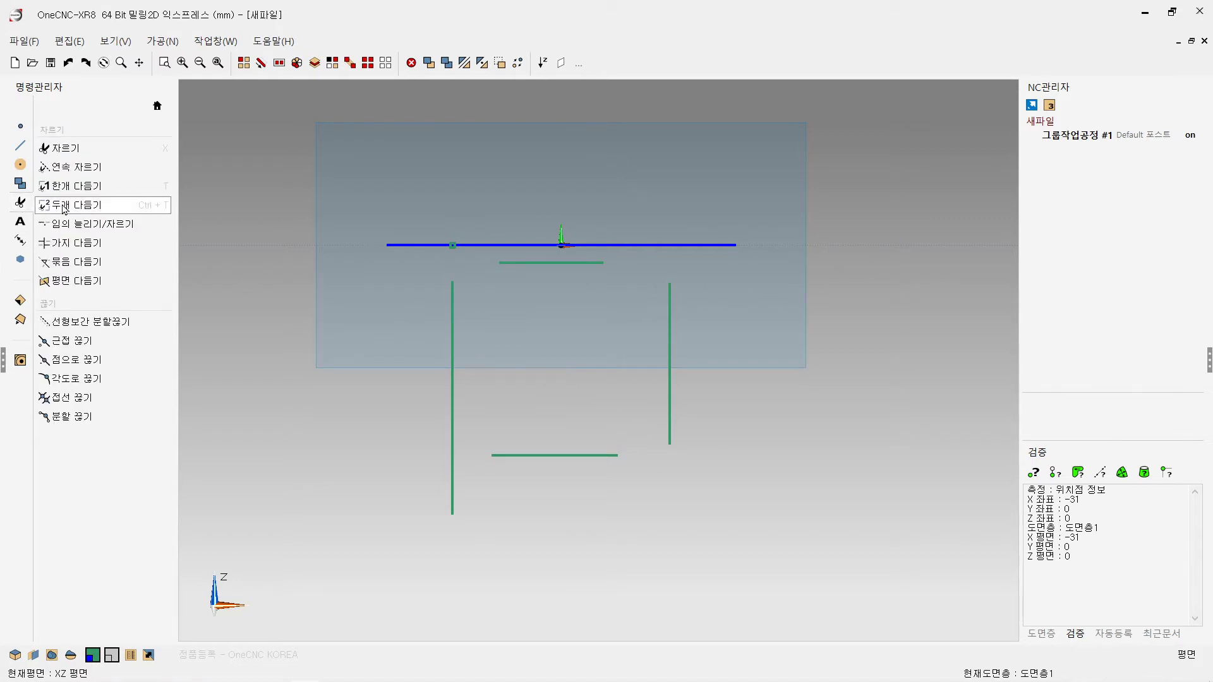
left_click(63, 206)
left_click(453, 345)
left_click(556, 263)
left_click(668, 357)
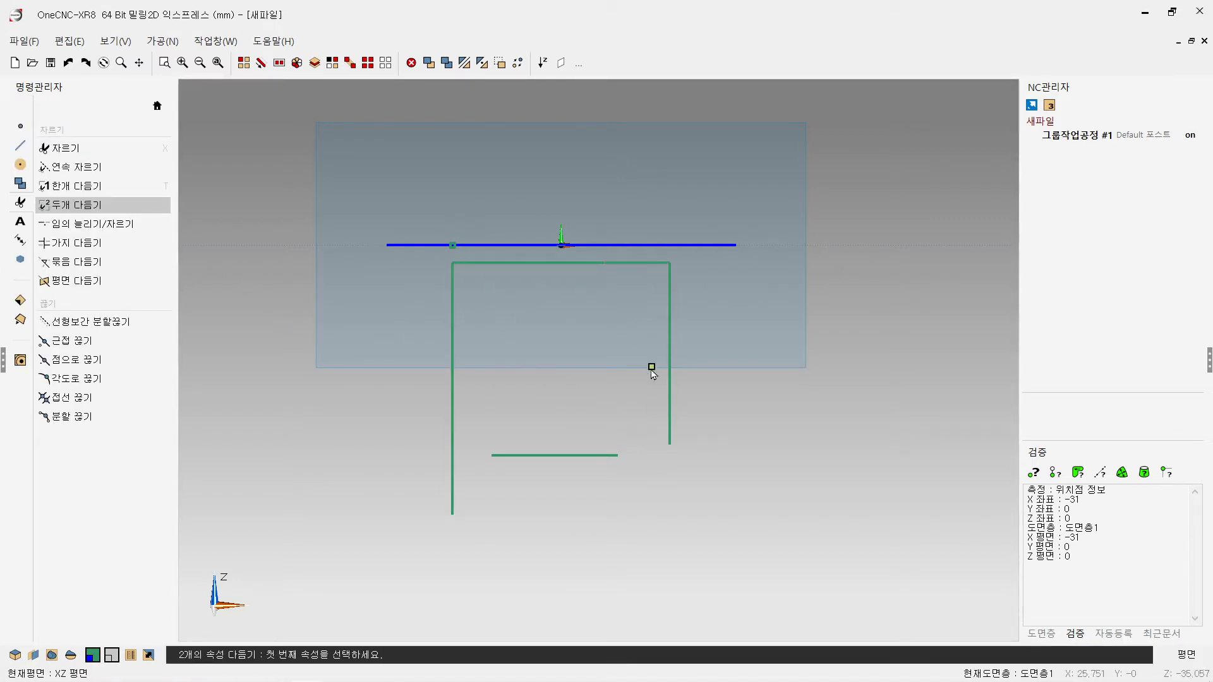
left_click(669, 375)
left_click(572, 454)
left_click(453, 374)
key("Escape")
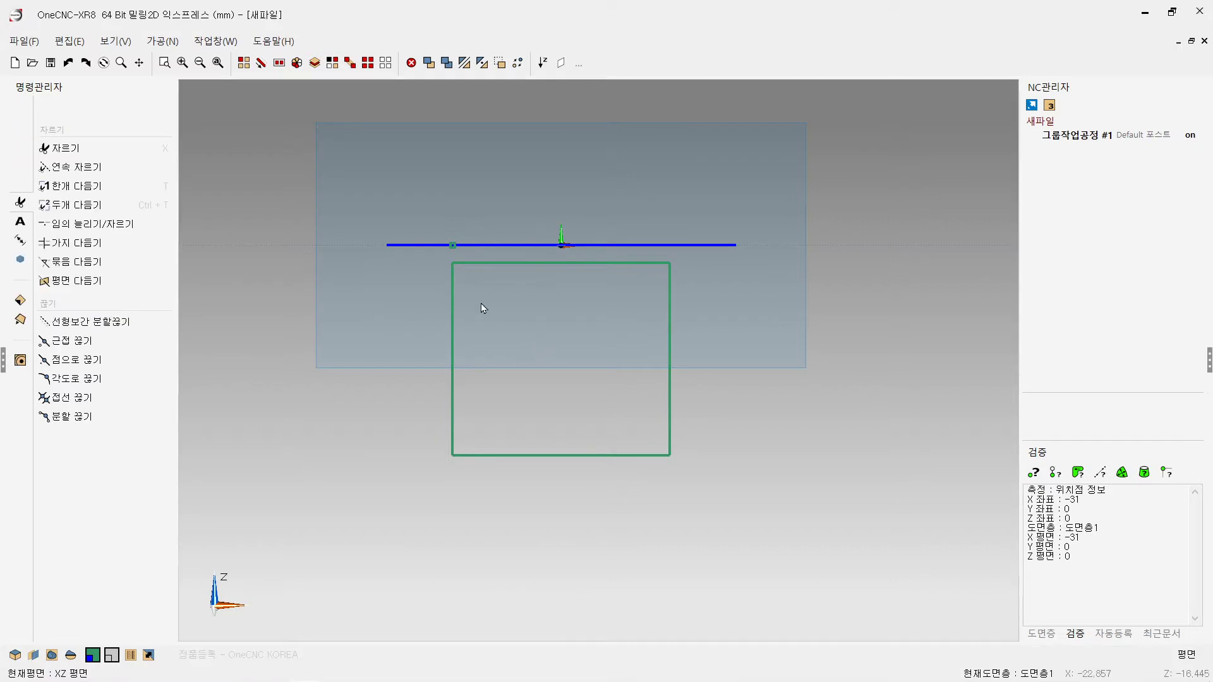
Step: Draw both diagonals of the rectangle from corner to corner
scroll(605, 356, "up", 1)
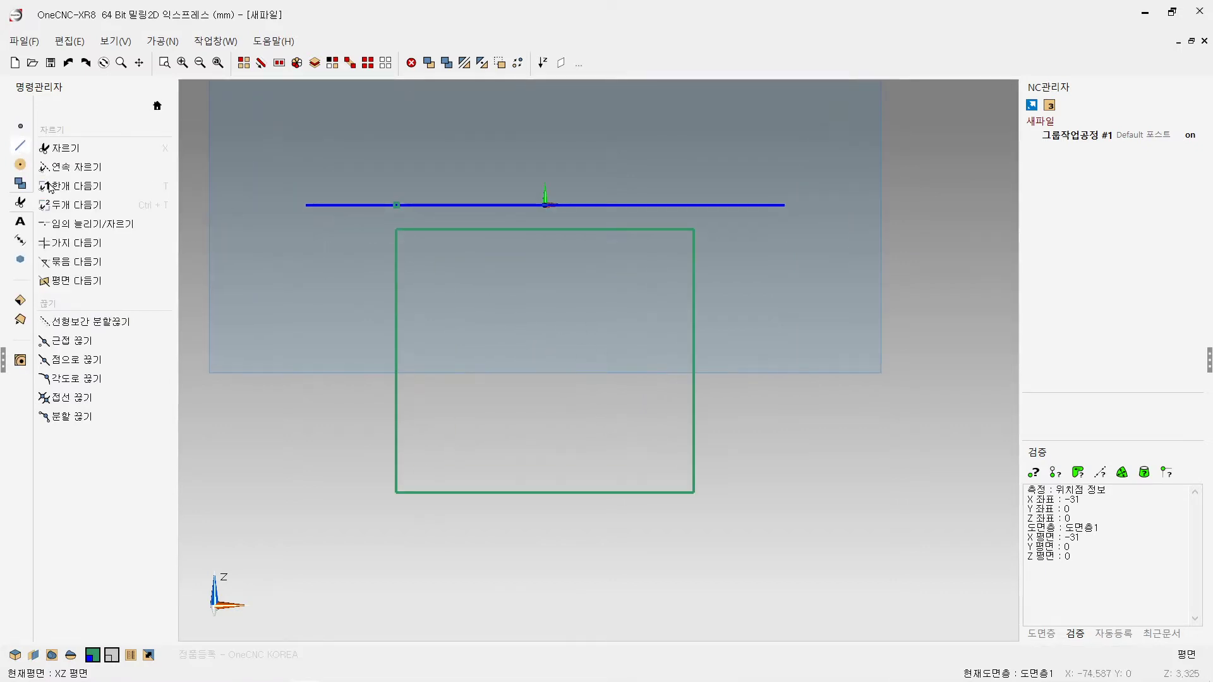
key("l")
left_click(396, 229)
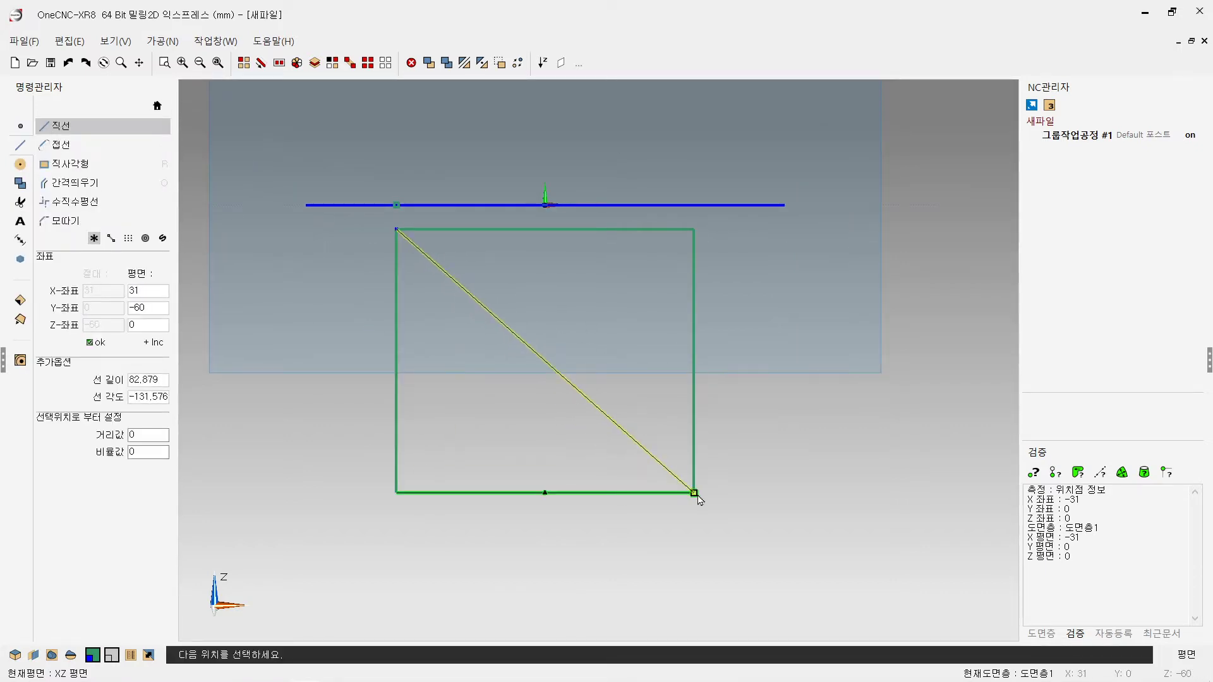
left_click(696, 494)
left_click(694, 228)
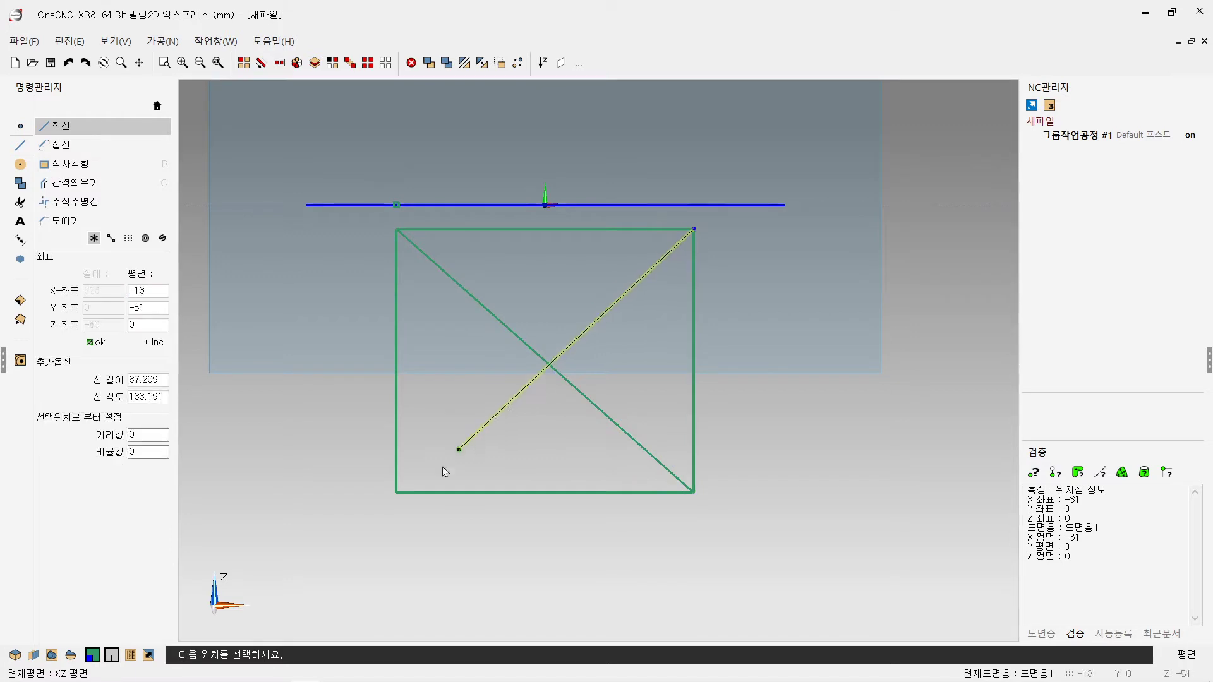
left_click(397, 493)
key("Escape")
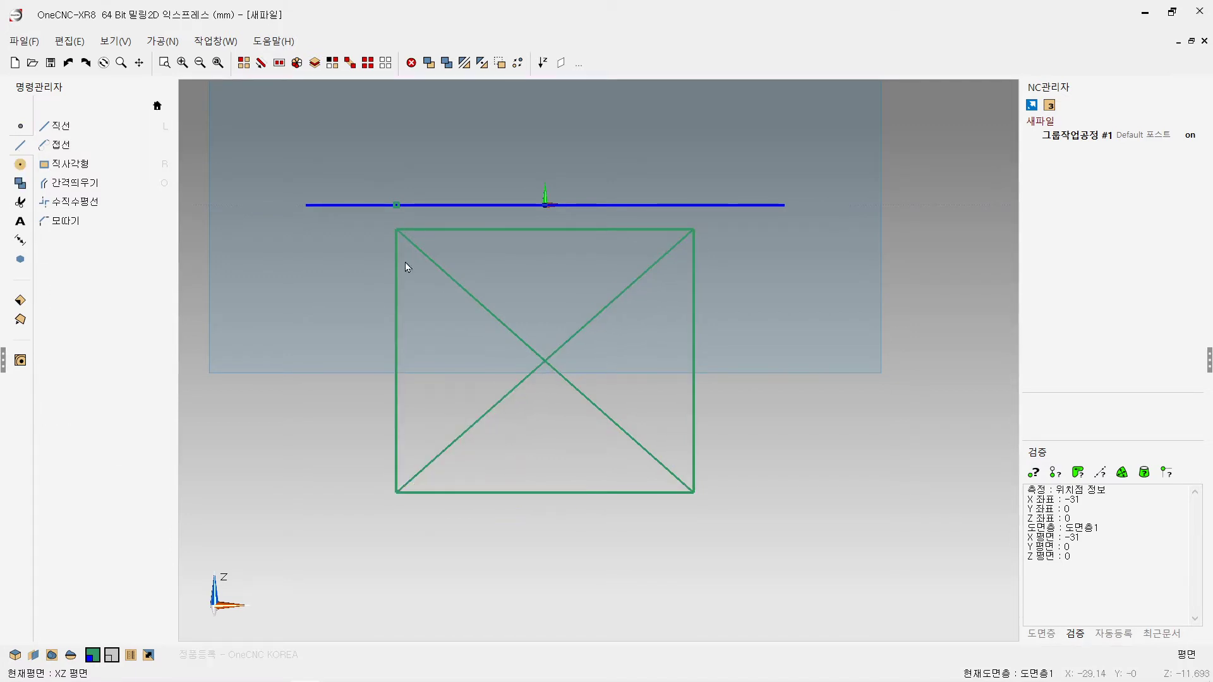
Step: Delete the four sides of the rectangle, keeping only the two diagonals
left_click(243, 62)
left_click(475, 228)
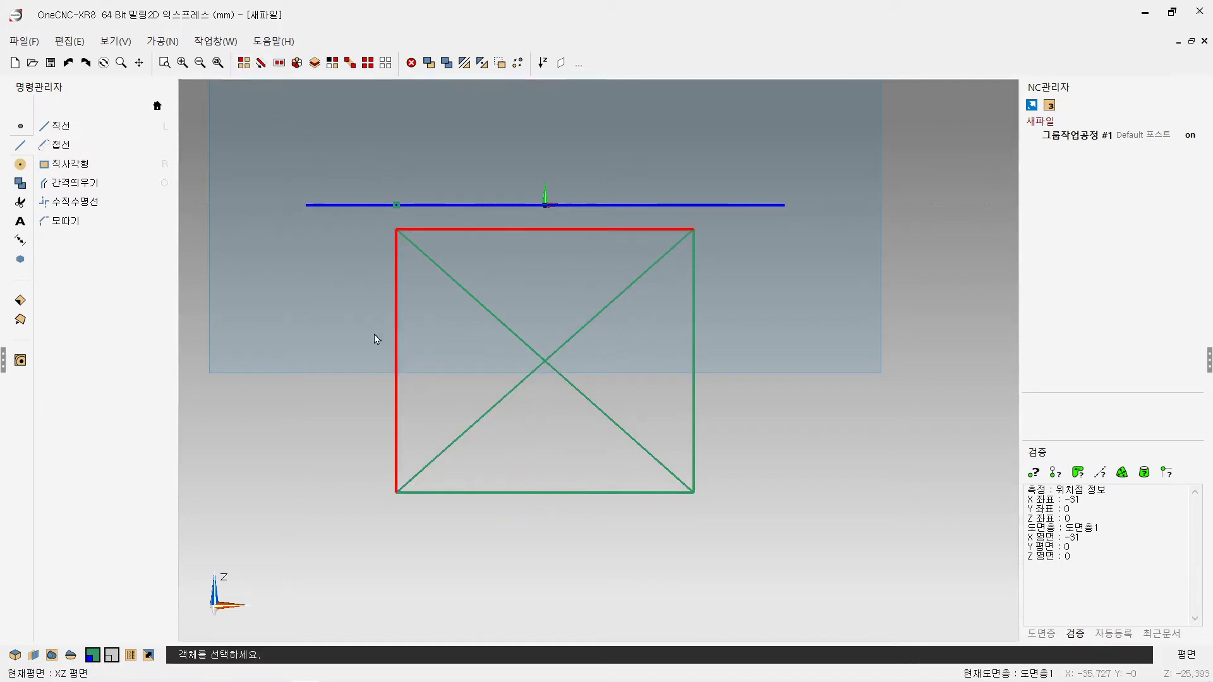
right_click(701, 410)
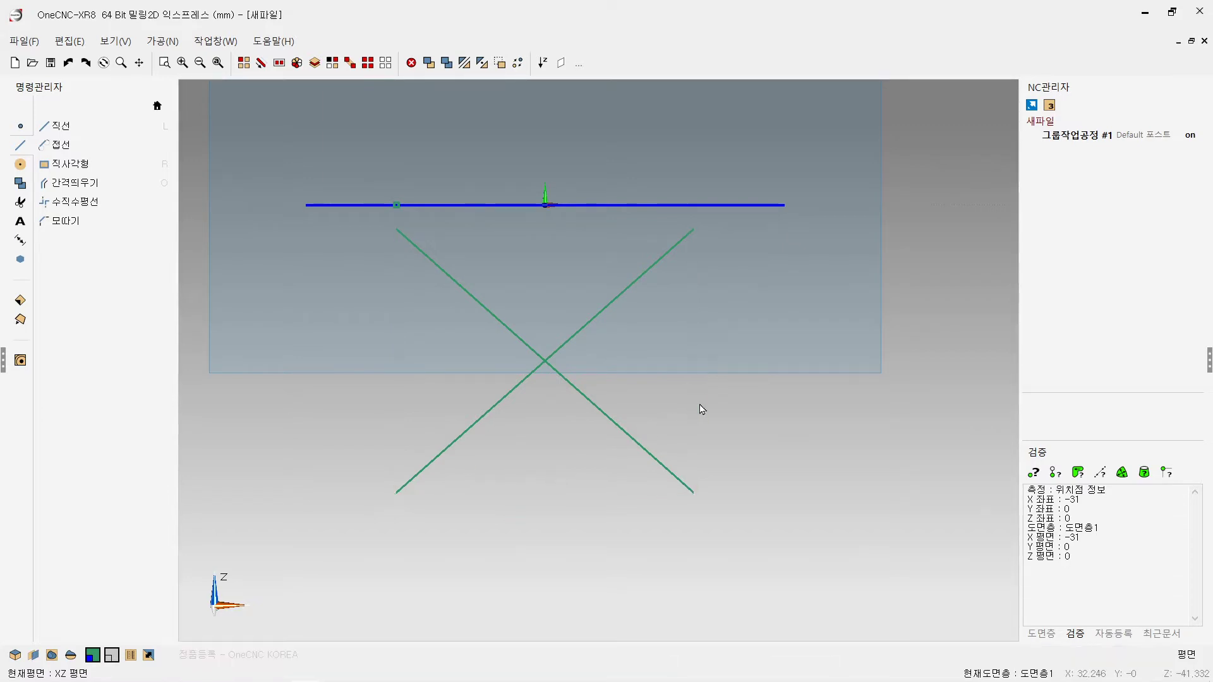
Step: Paste the cylinder surface from the clipboard with the offered paste attributes and clear its selection
middle_click_drag(582, 358, 531, 343)
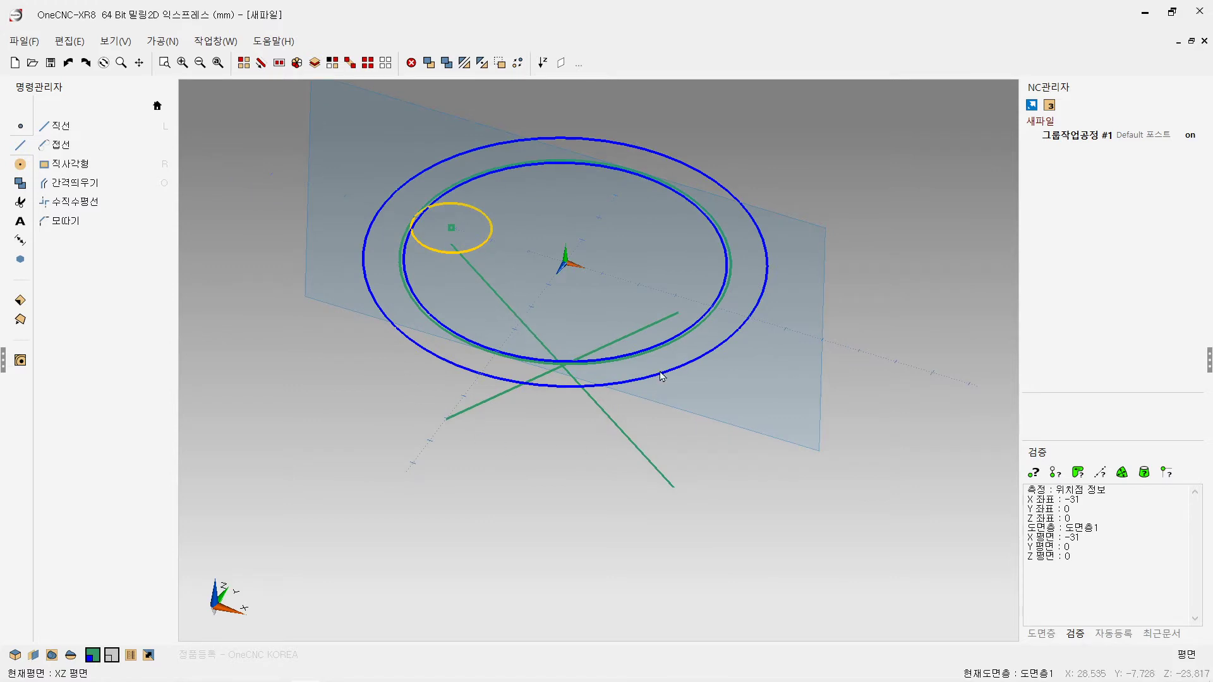
left_click(70, 41)
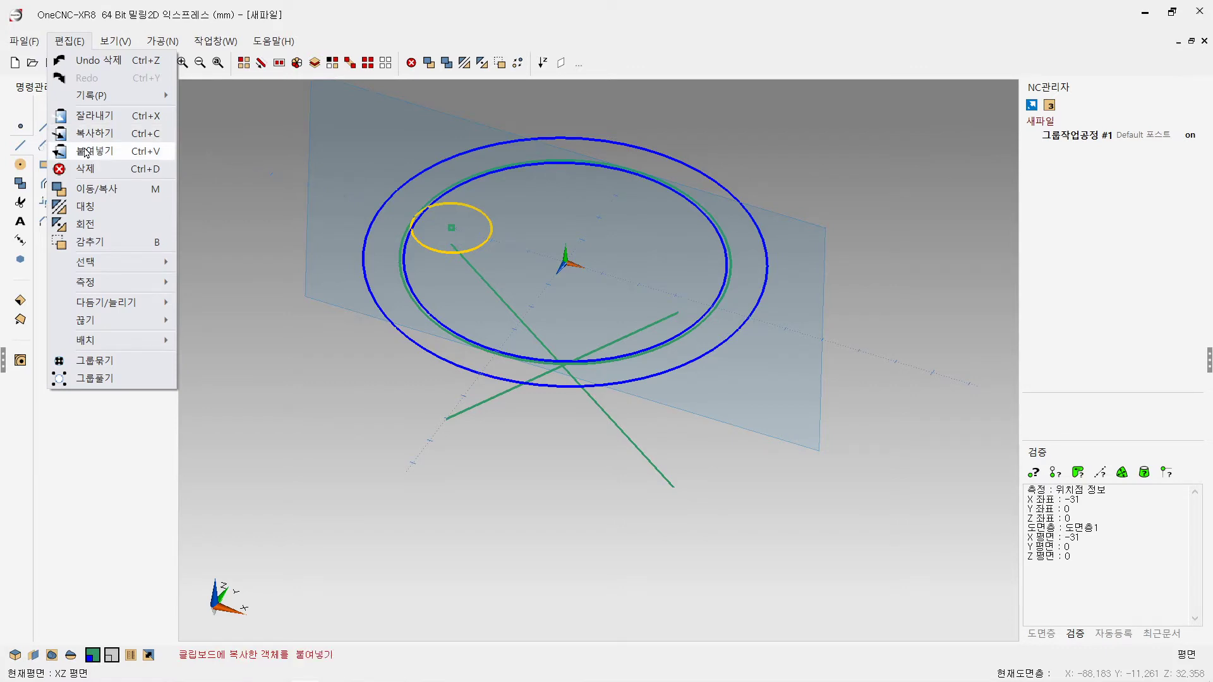
left_click(92, 152)
left_click(735, 414)
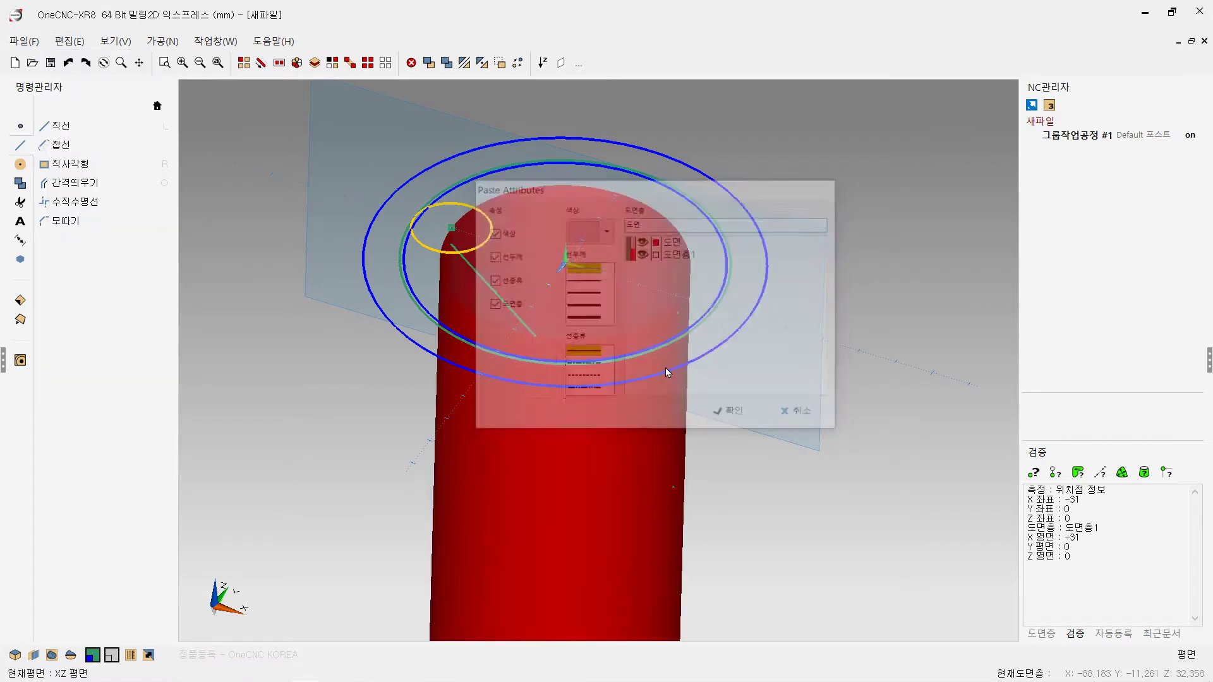
scroll(647, 299, "down", 2)
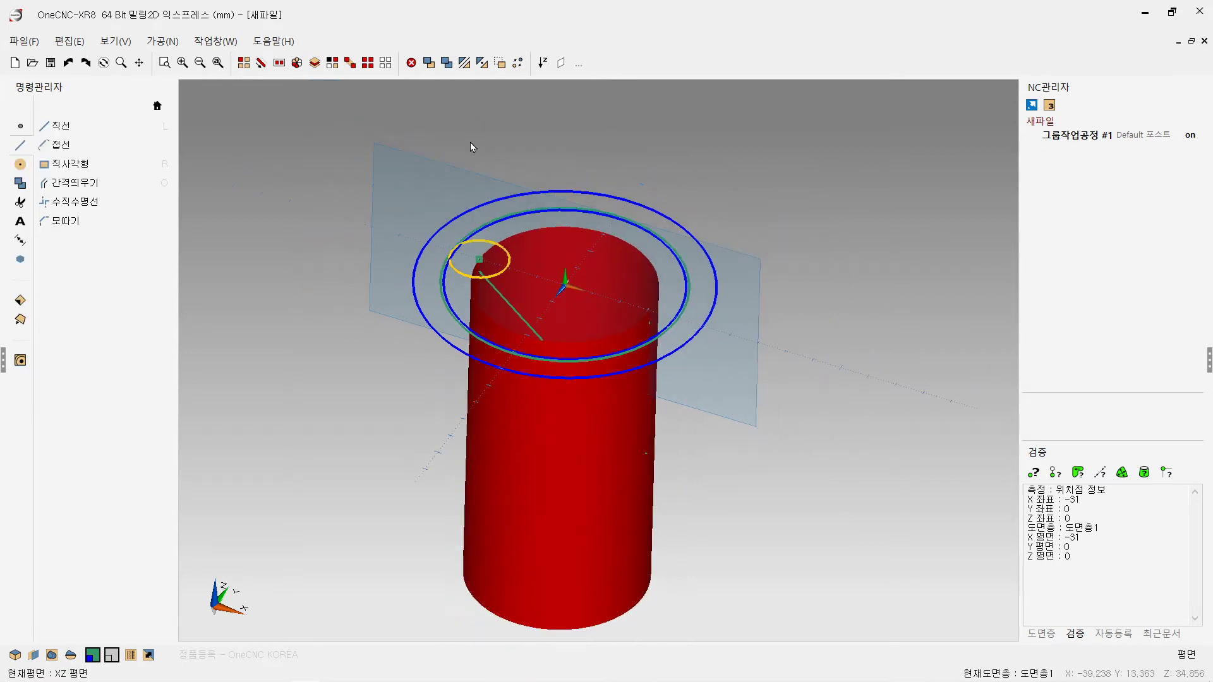
left_click(386, 63)
Step: Project the two diagonal lines onto the cylinder surface with Smart Projection, using the surface method without copying
middle_click_drag(606, 332, 571, 324)
left_click(243, 62)
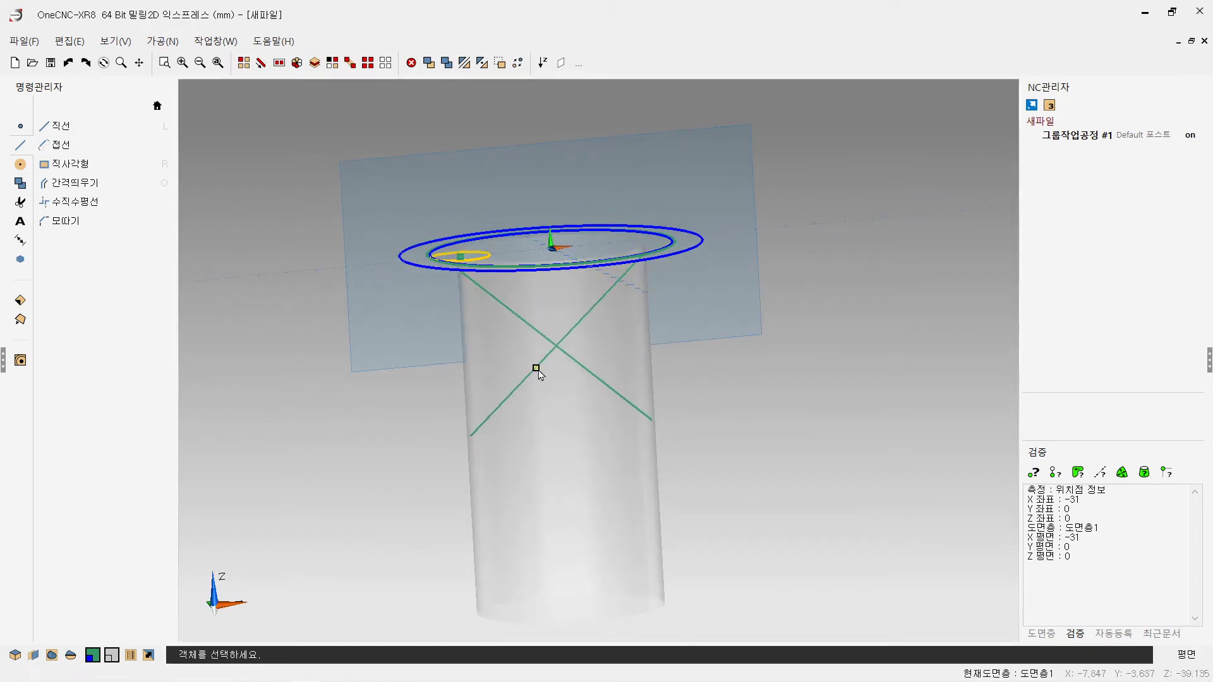
left_click(543, 336)
left_click(572, 339)
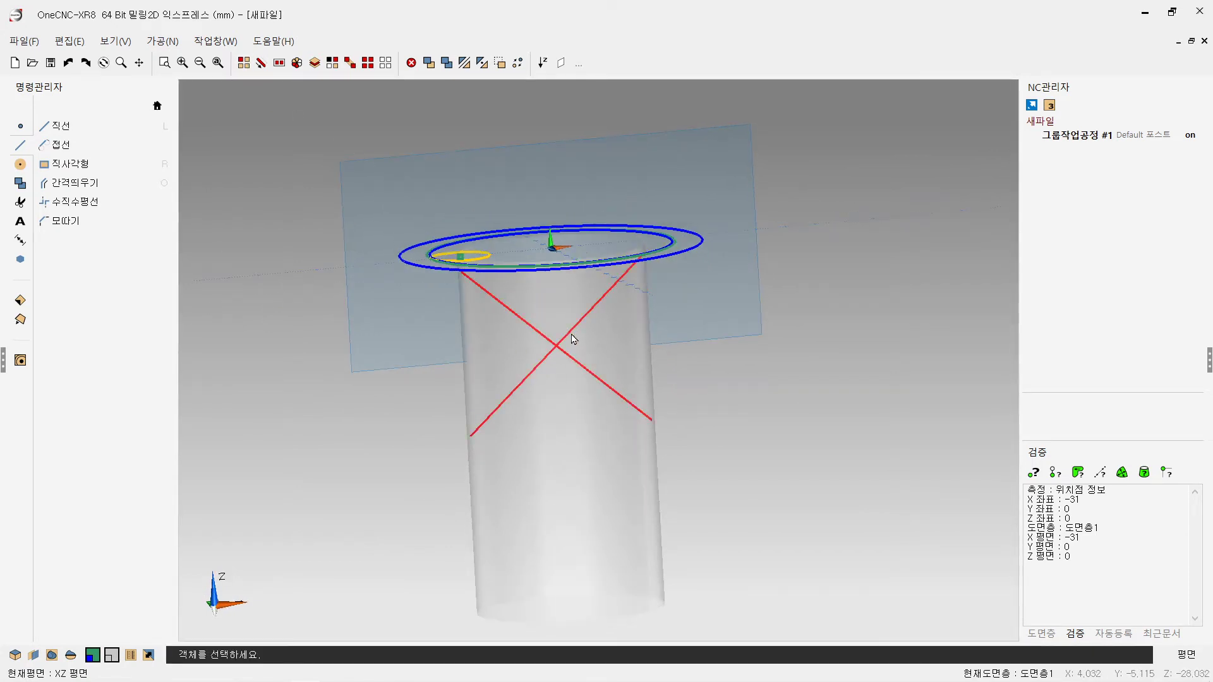
left_click(157, 106)
left_click(30, 182)
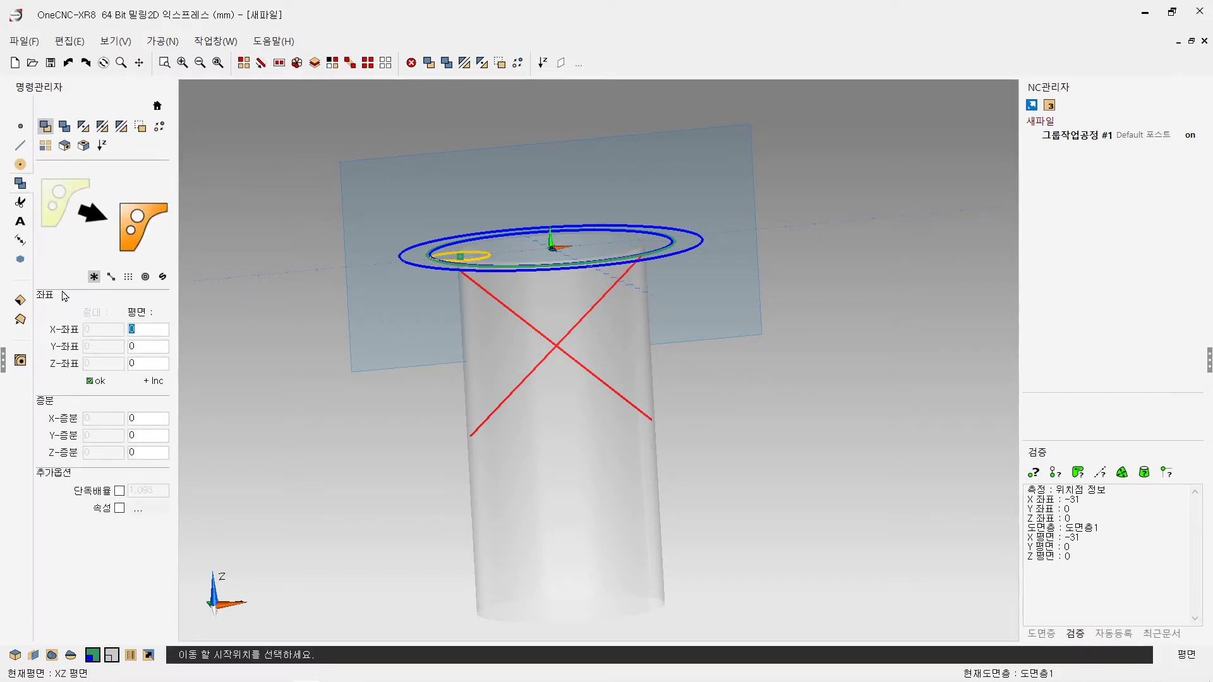
left_click(101, 146)
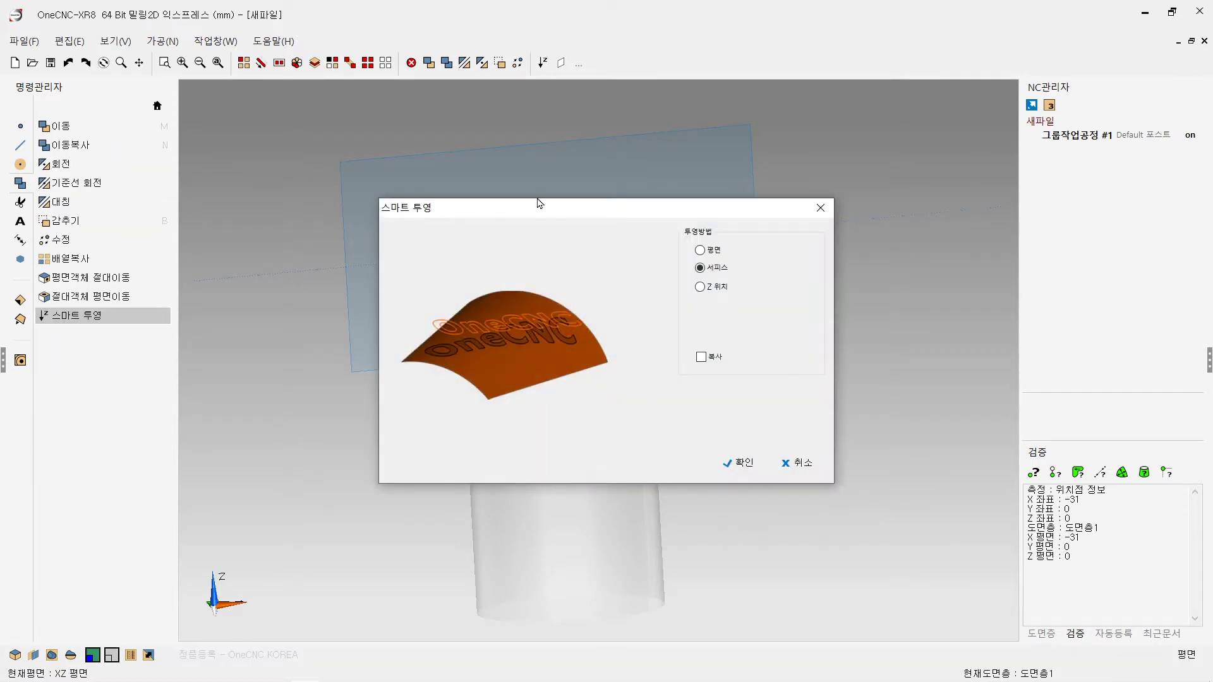
left_click_drag(539, 203, 843, 181)
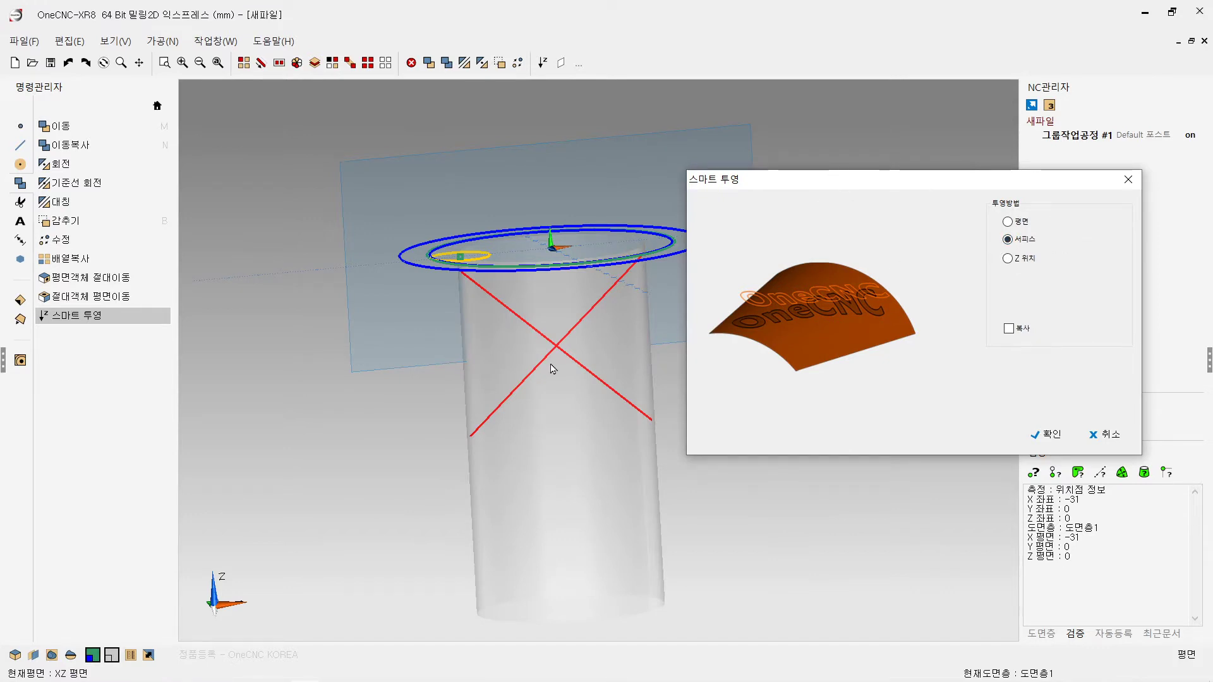
left_click(1008, 222)
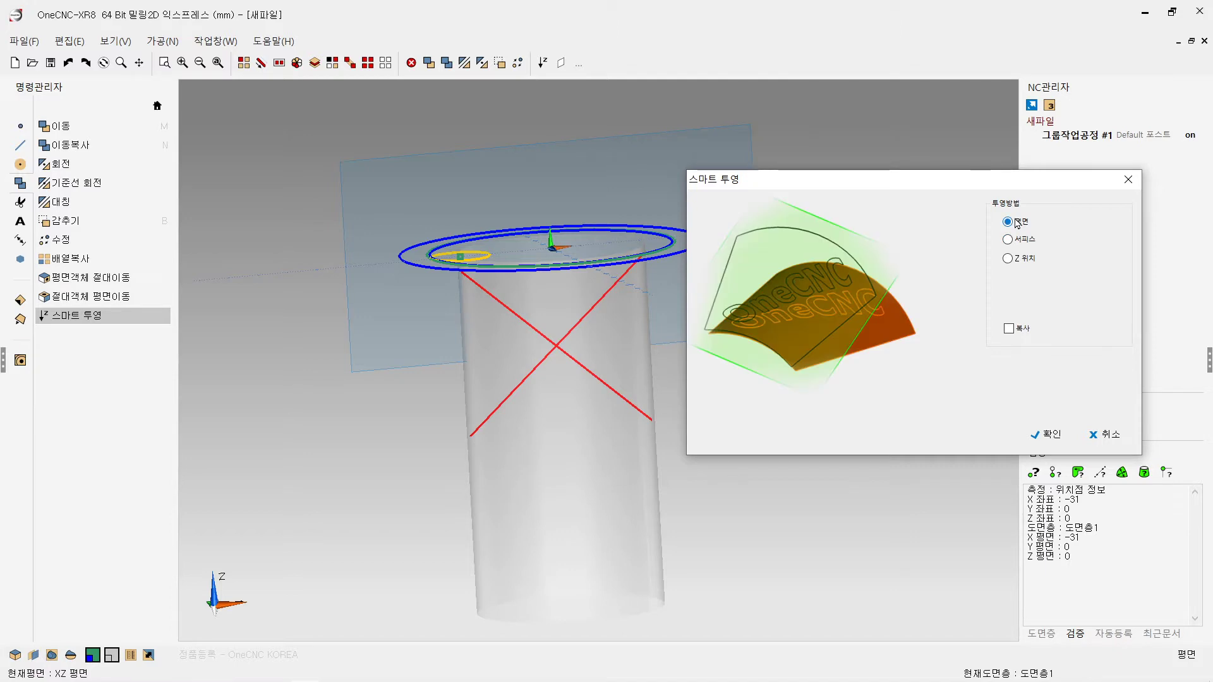
left_click(1008, 259)
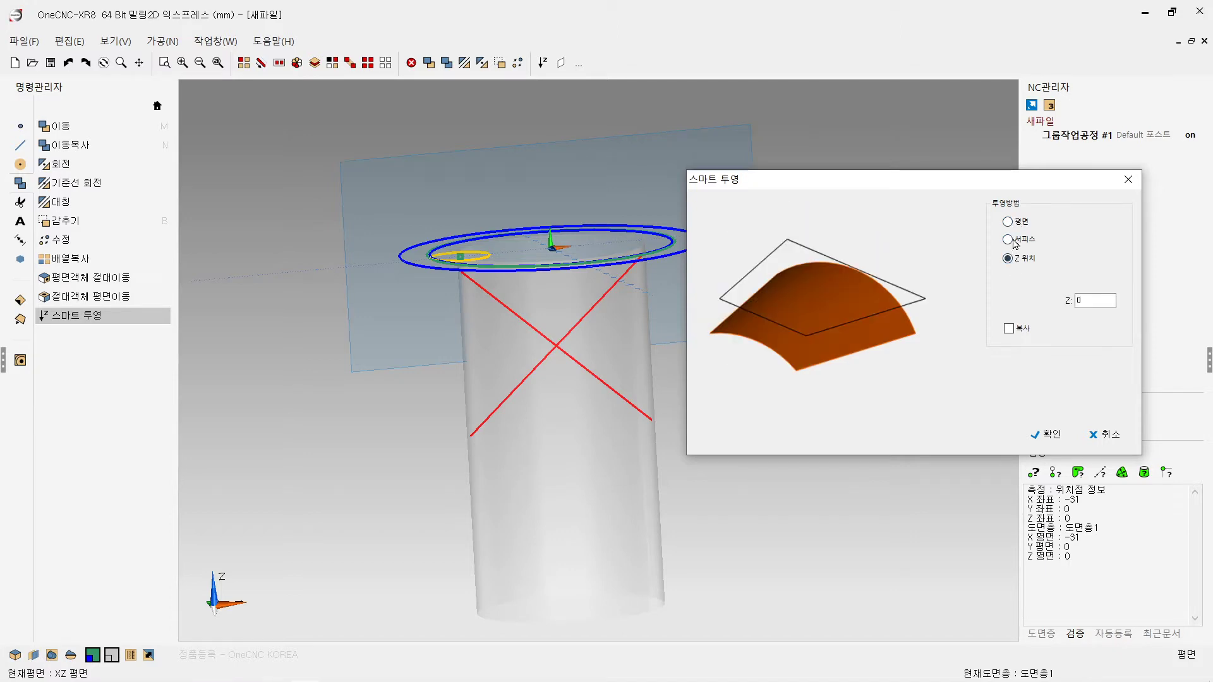
left_click(1009, 239)
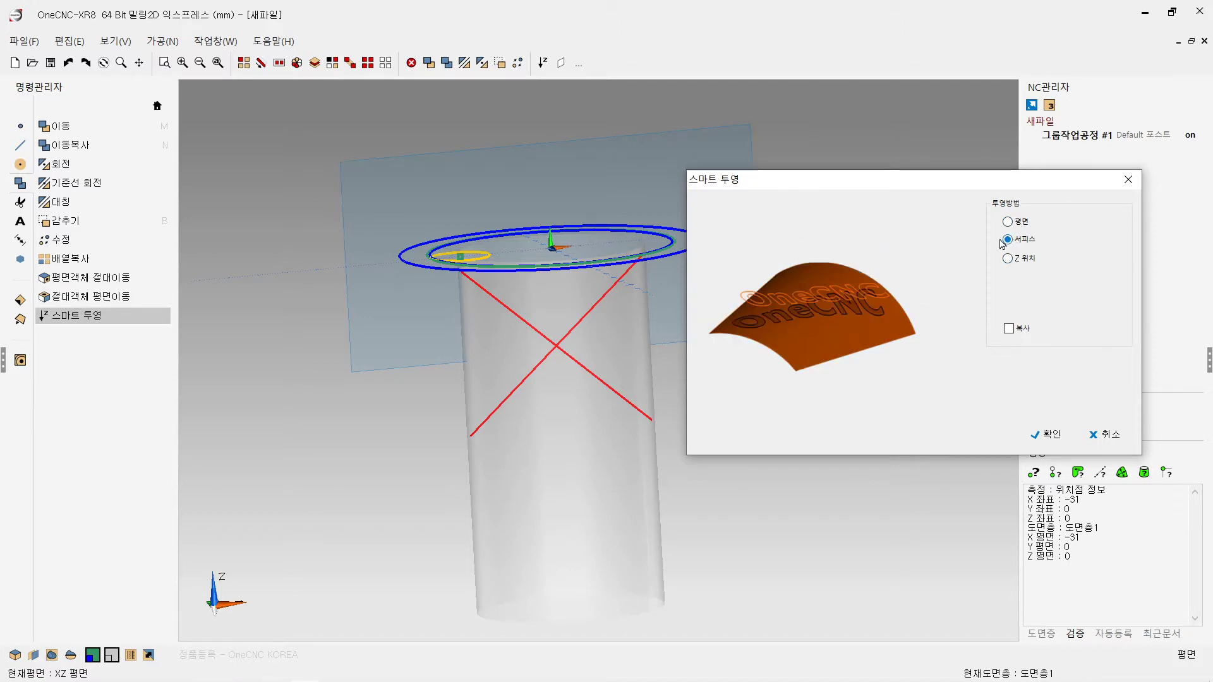
left_click(1053, 436)
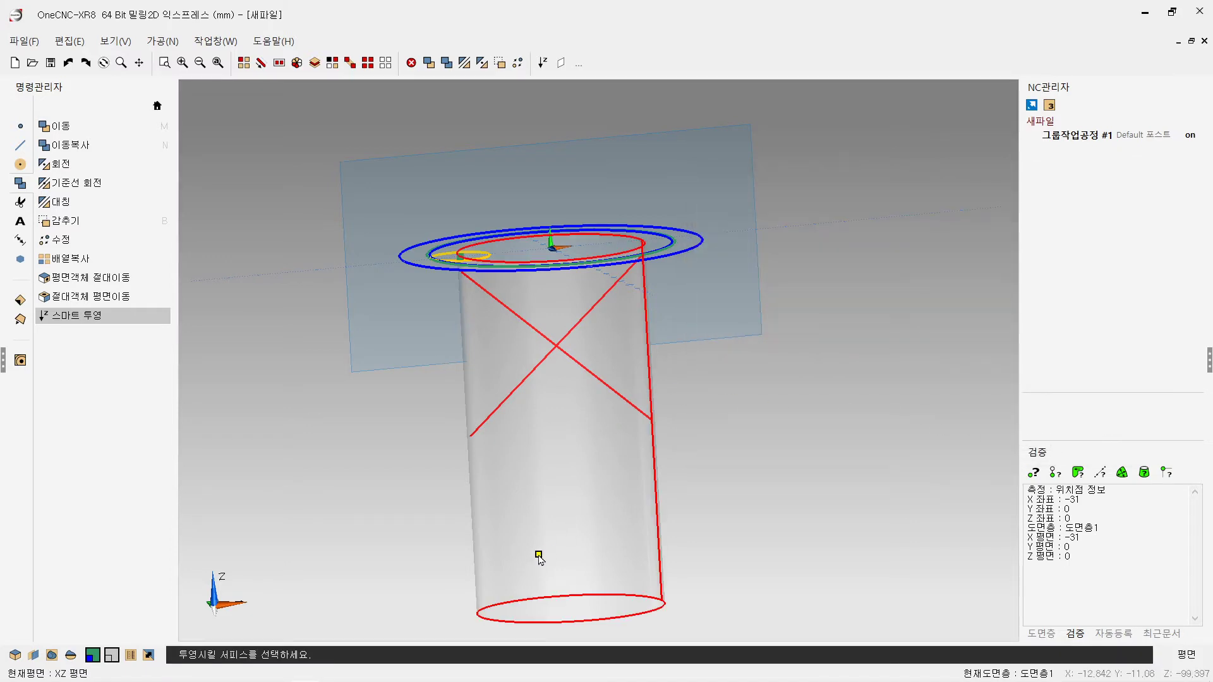
left_click(531, 534)
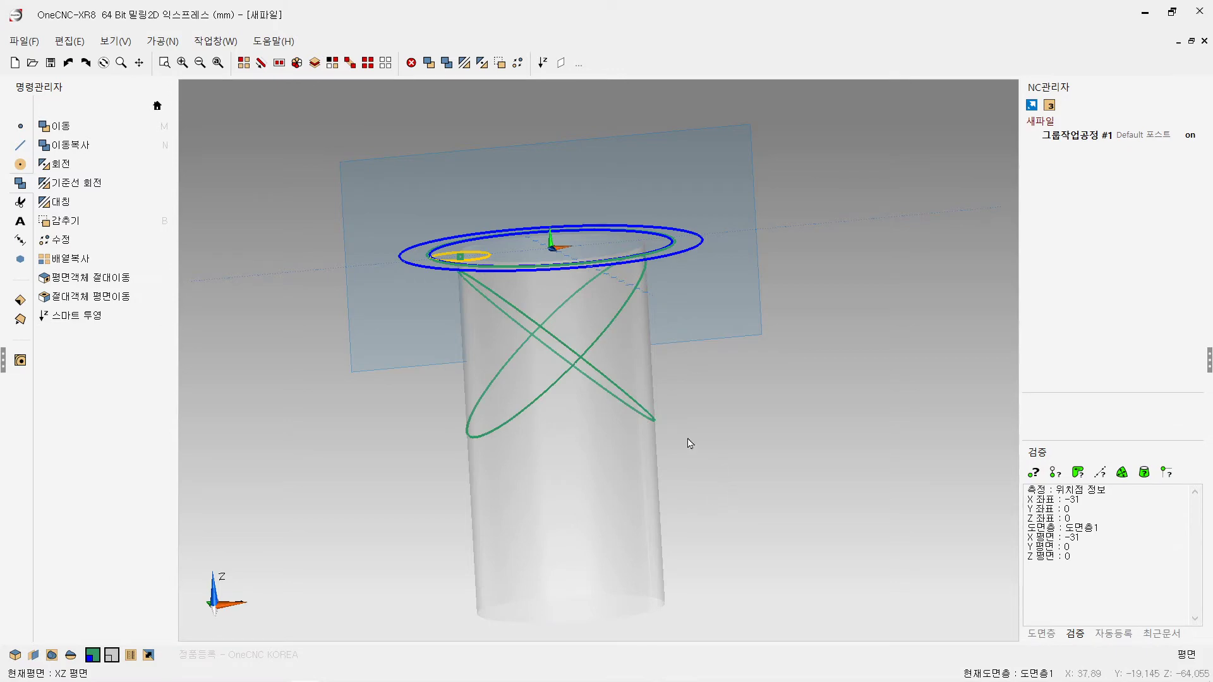
Step: Start drawing a circle on the XZ plane in the front view of the cylinder
middle_click_drag(571, 357, 623, 325)
right_click(724, 369)
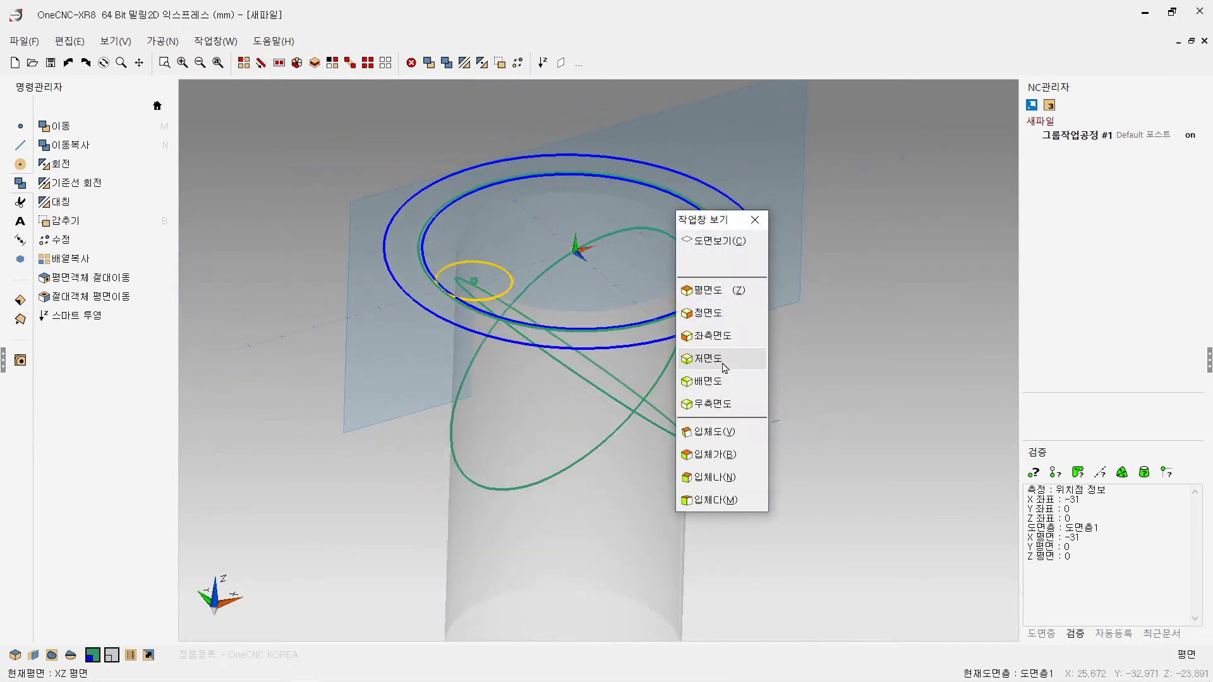
left_click(721, 364)
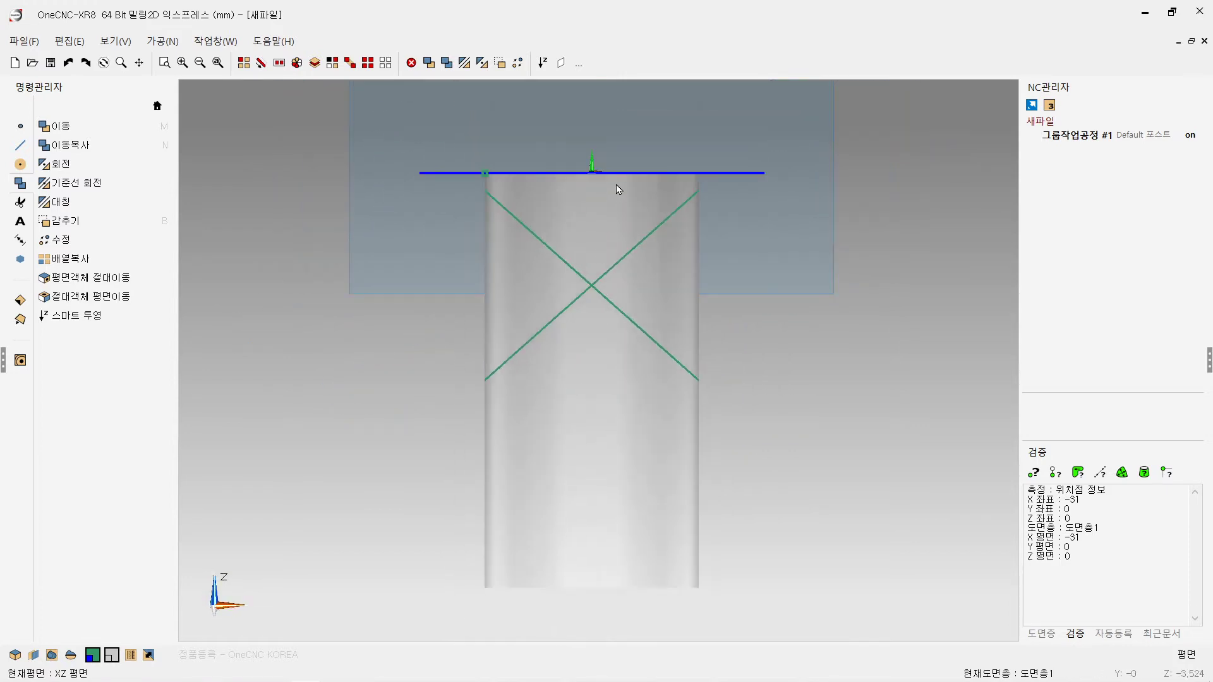
left_click(20, 163)
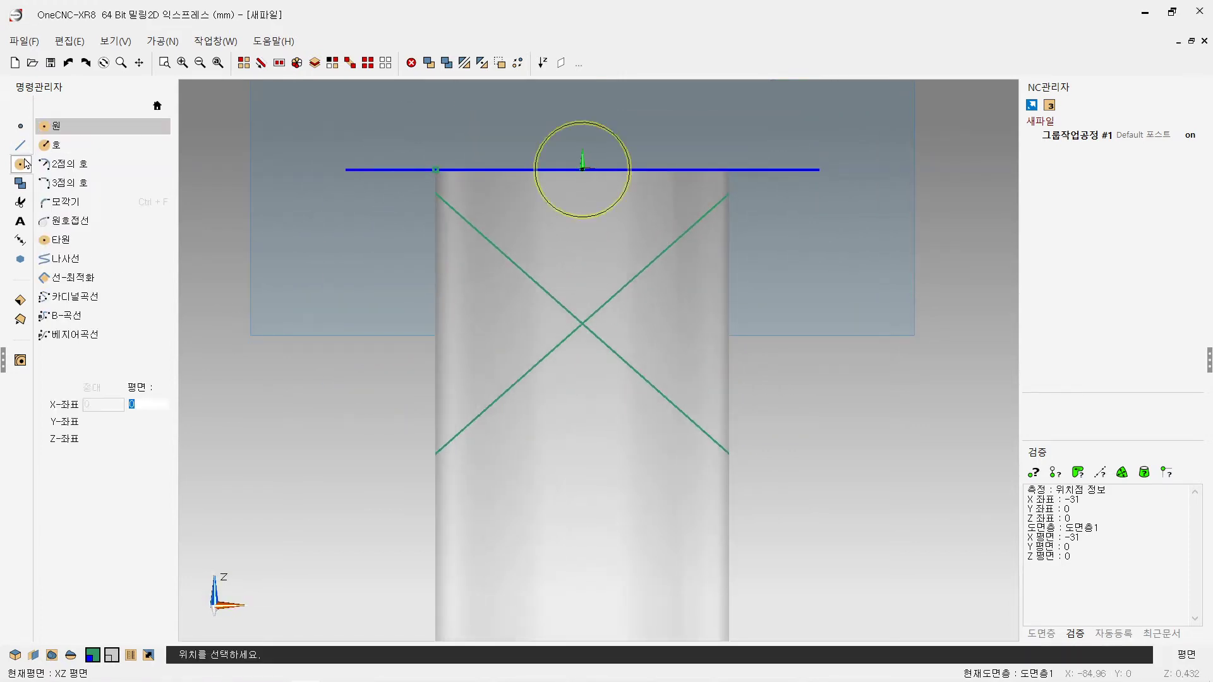
key("Return")
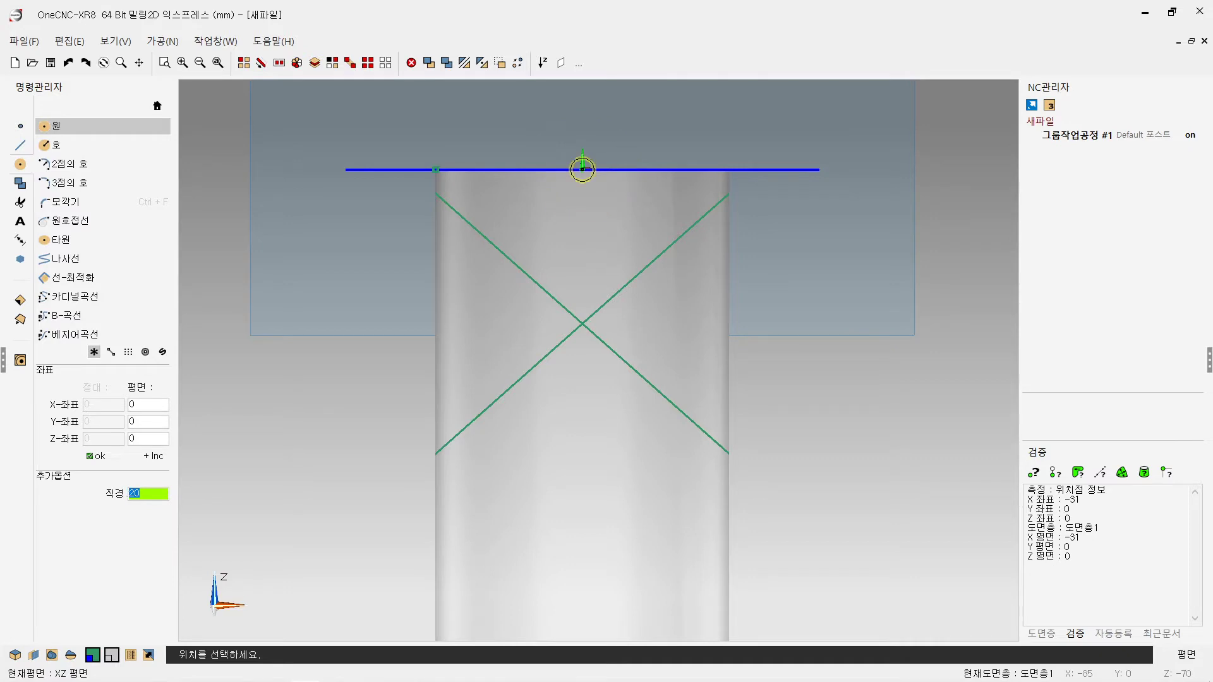